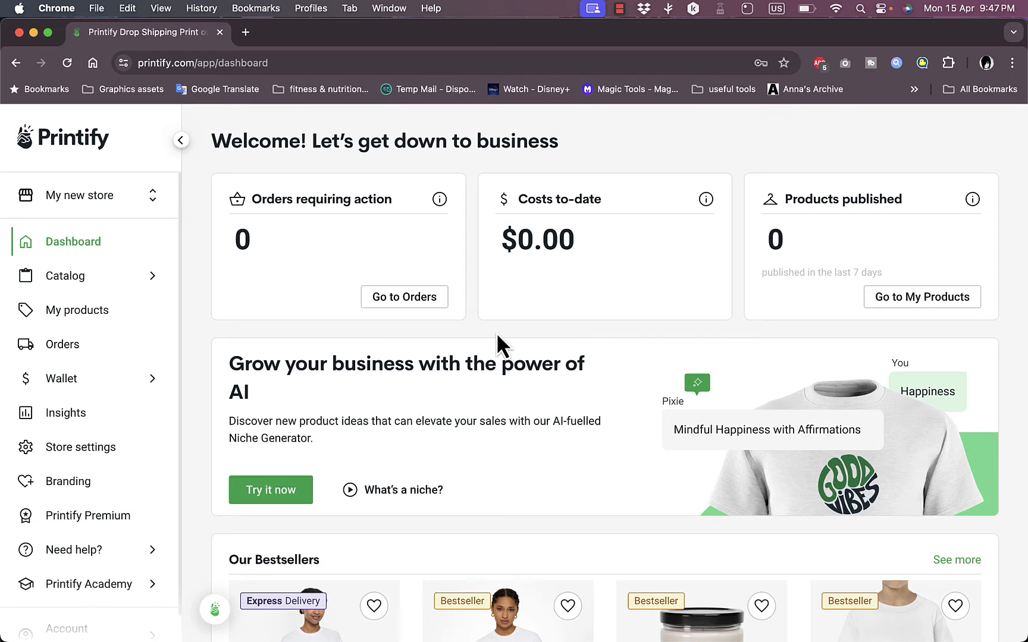
# Add a new store and start launching a Printify Pop-Up store
pyautogui.click(92, 198)
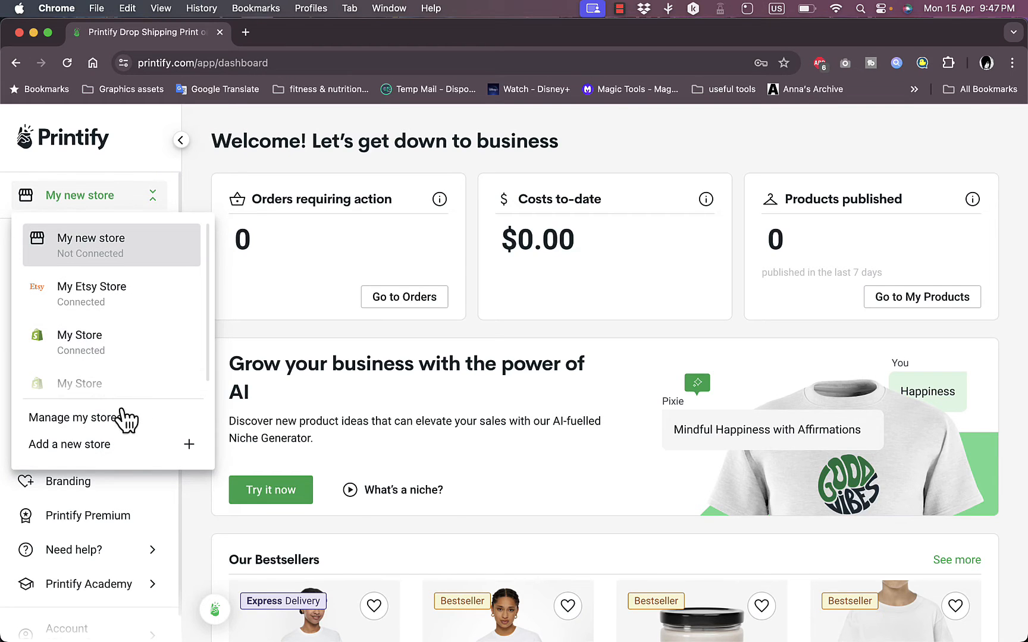
pyautogui.click(119, 446)
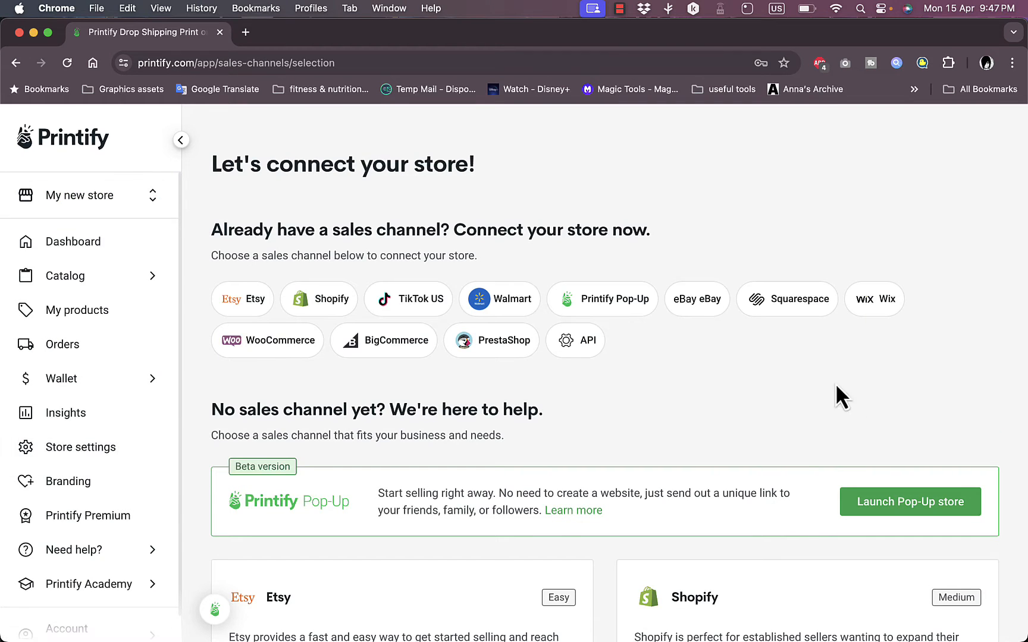
pyautogui.click(906, 510)
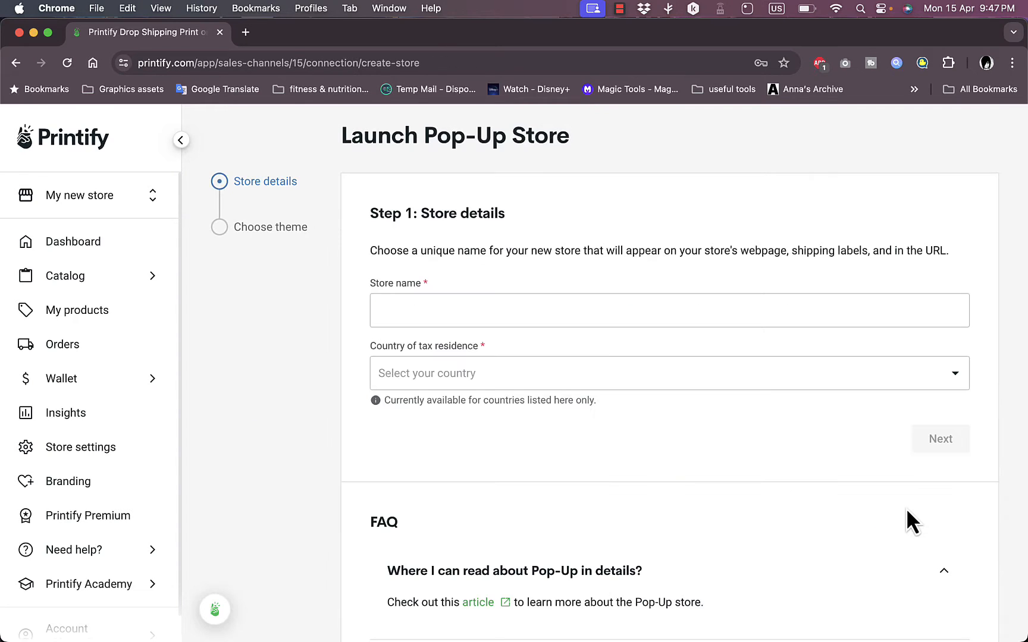
# Name the new Pop-Up store howtosimple
pyautogui.click(619, 312)
pyautogui.write('ho')
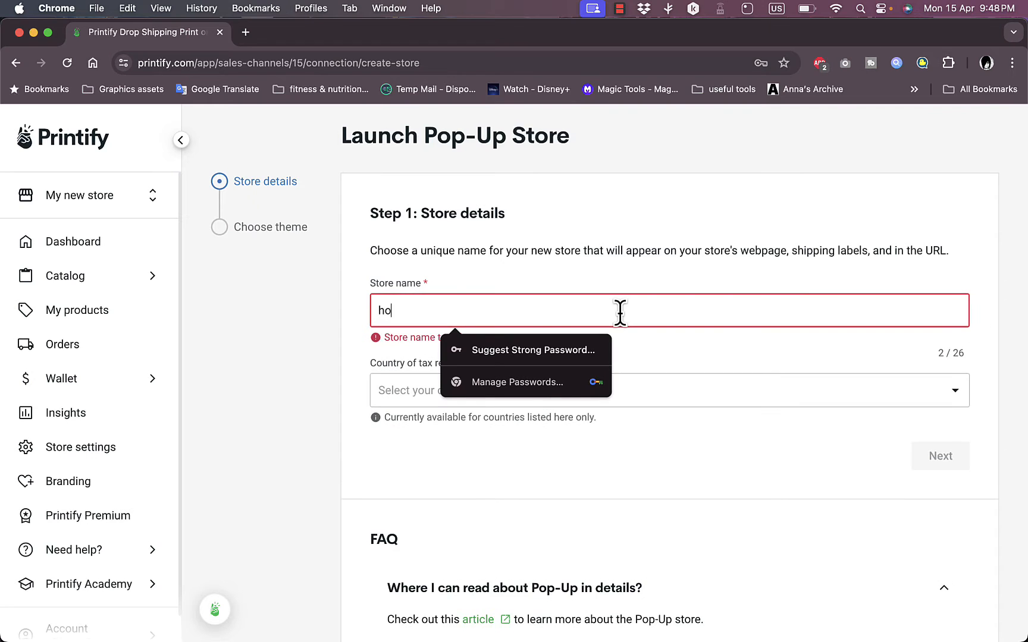
pyautogui.write('wtosimple')
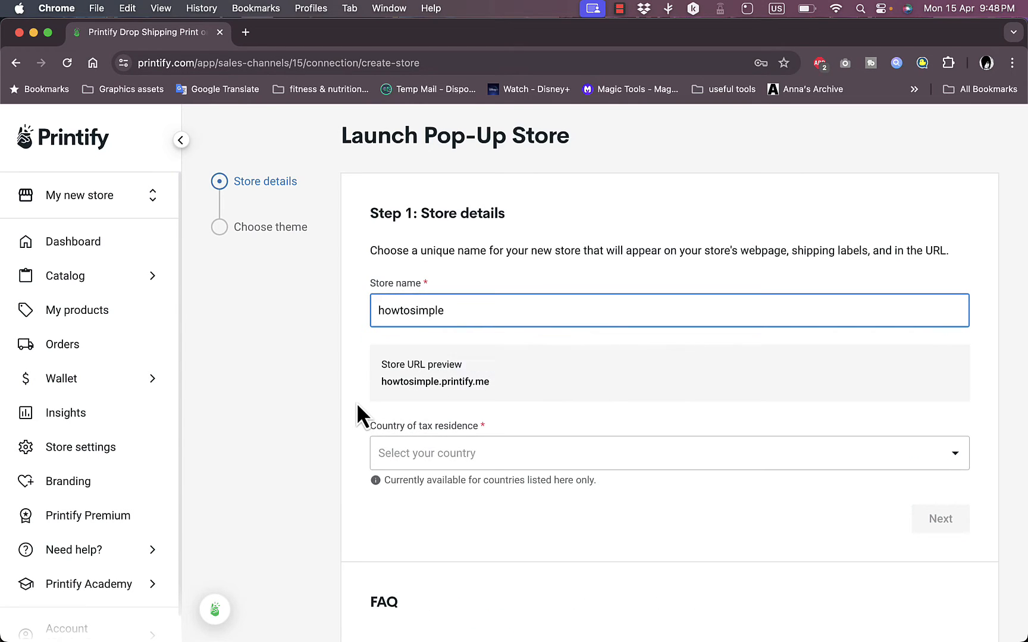
pyautogui.click(356, 403)
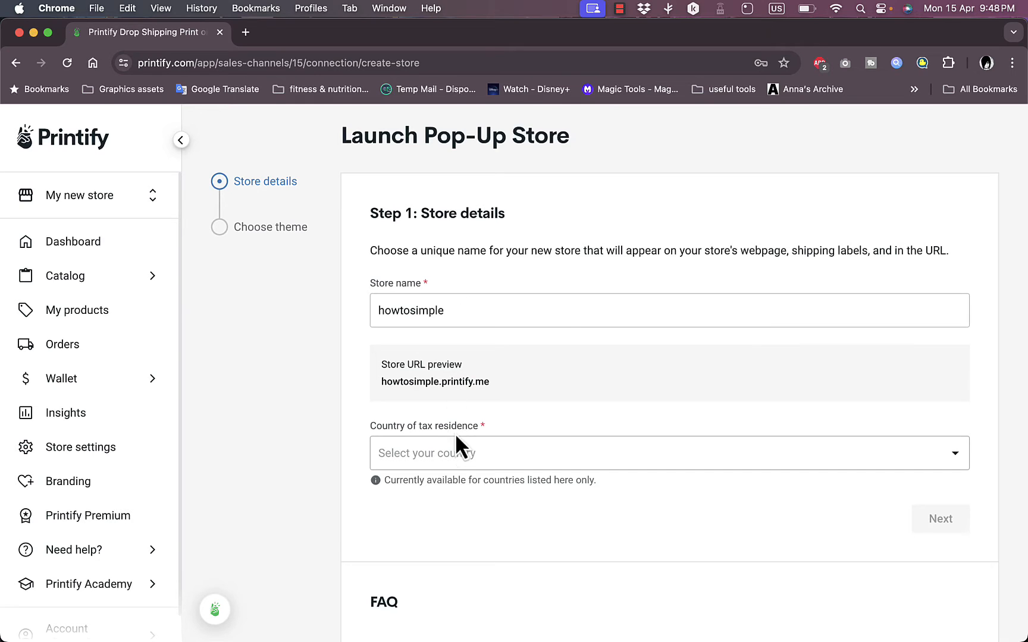
# Set the country of tax residence to United States and submit the store details
pyautogui.click(576, 456)
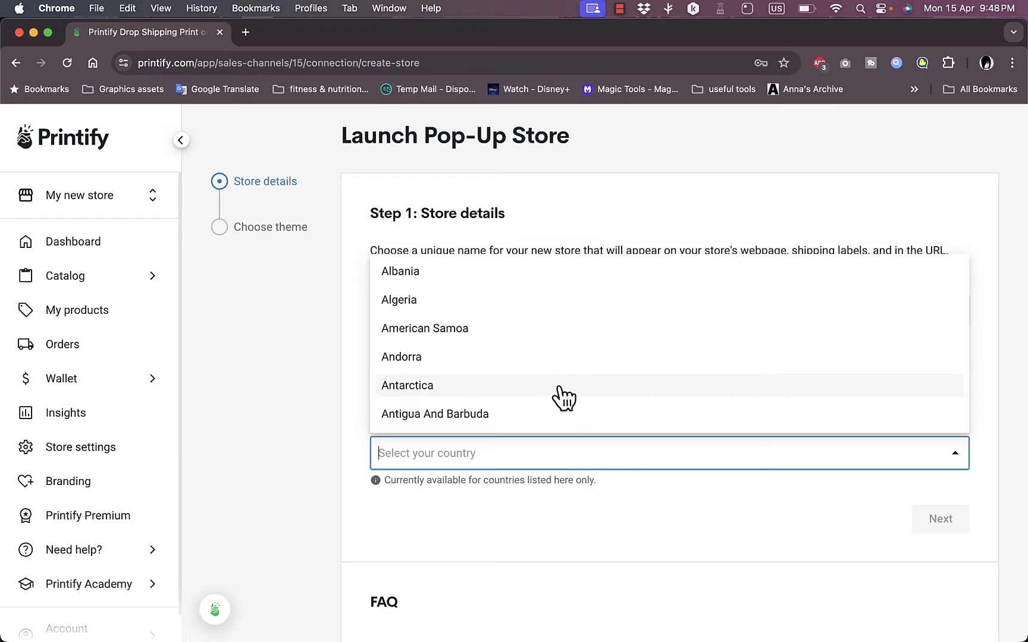
pyautogui.scroll(-15, 562, 394)
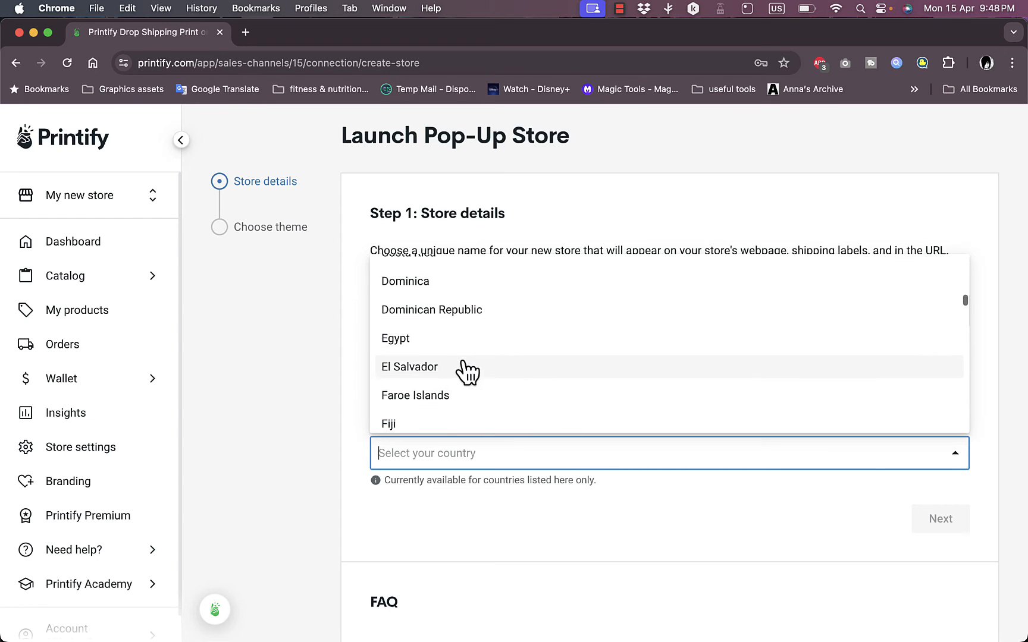
pyautogui.scroll(-20, 461, 368)
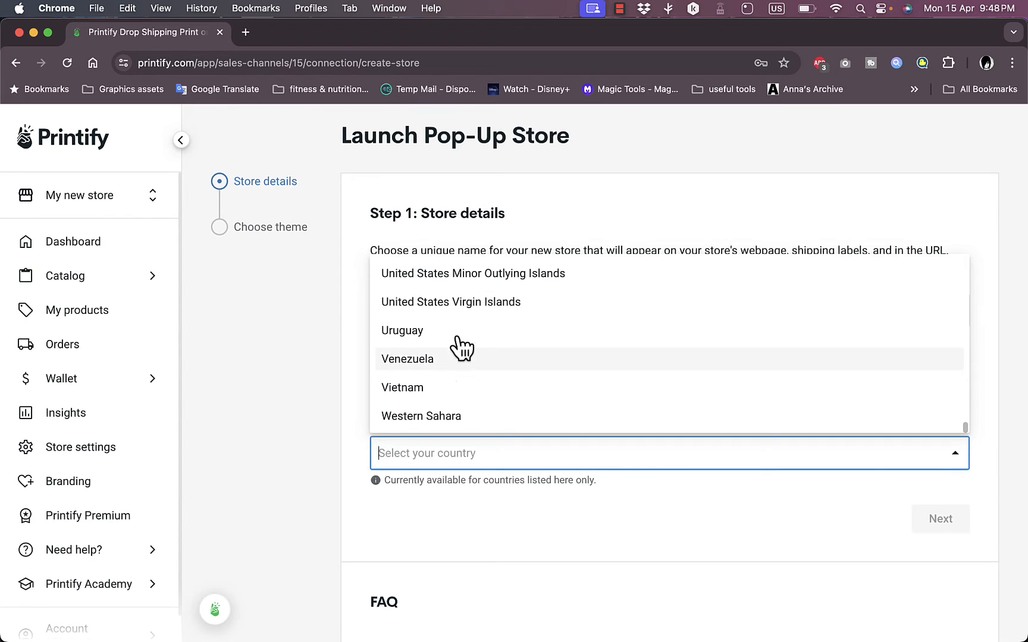
pyautogui.scroll(3, 466, 312)
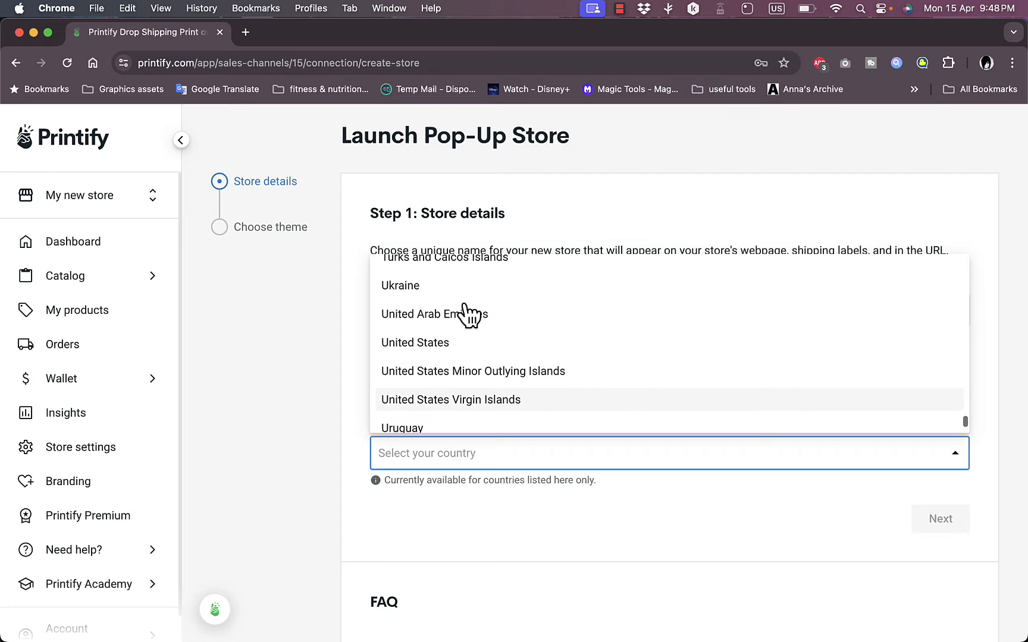
pyautogui.click(441, 343)
pyautogui.press('Return')
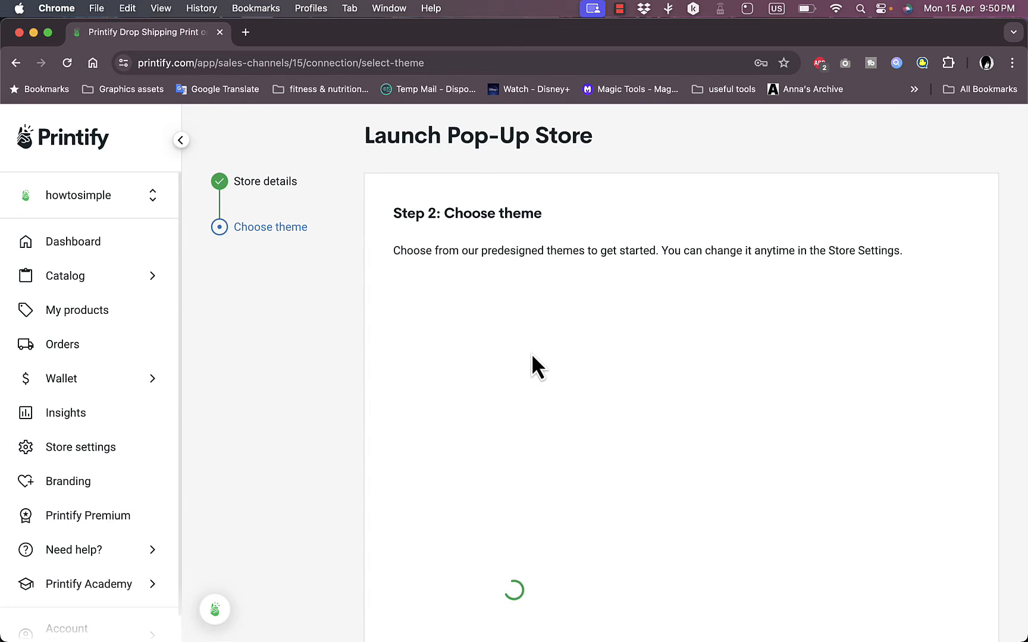
# Go to the howtosimple store's product list and view its live storefront, then return to Printify
pyautogui.click(88, 198)
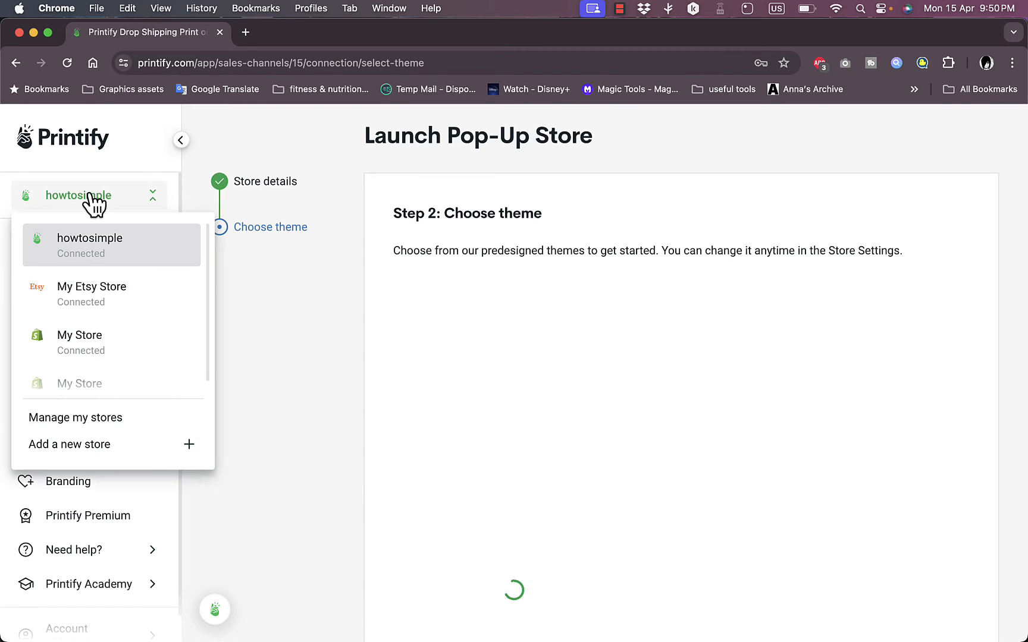
pyautogui.click(86, 261)
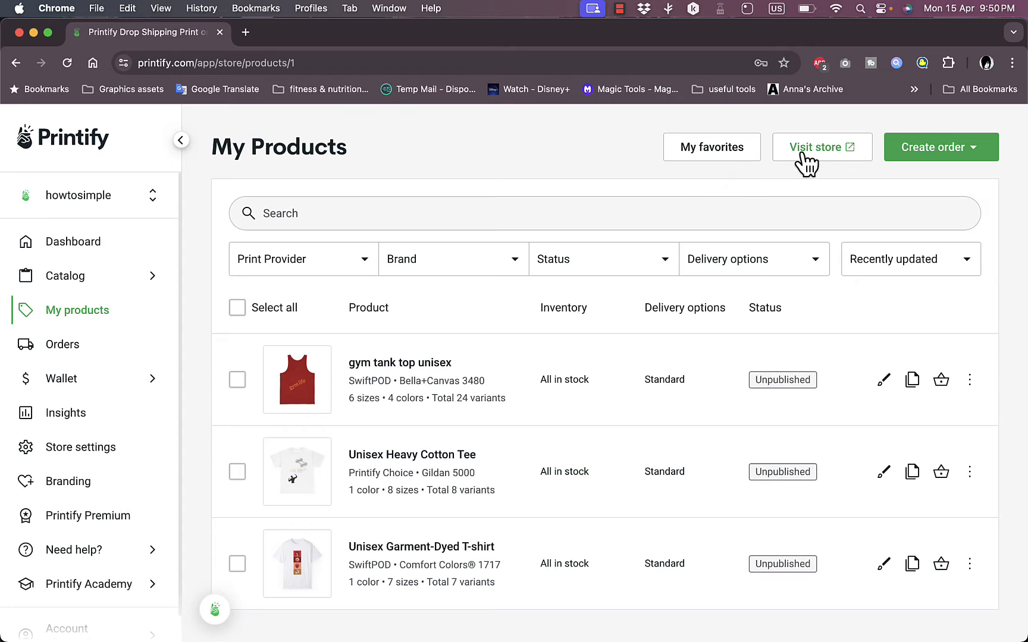
pyautogui.click(807, 162)
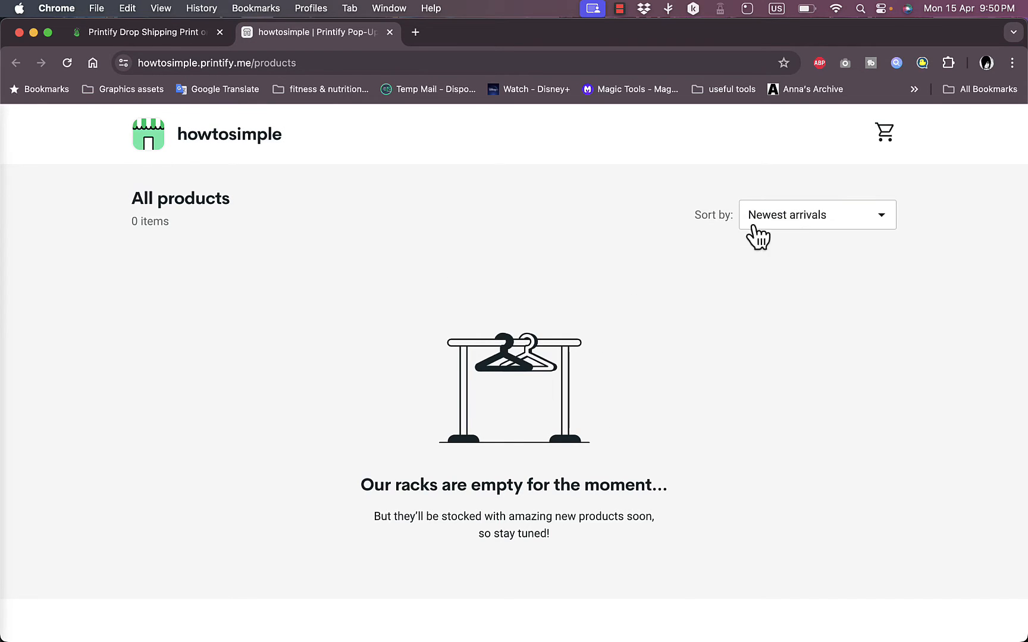
pyautogui.click(165, 35)
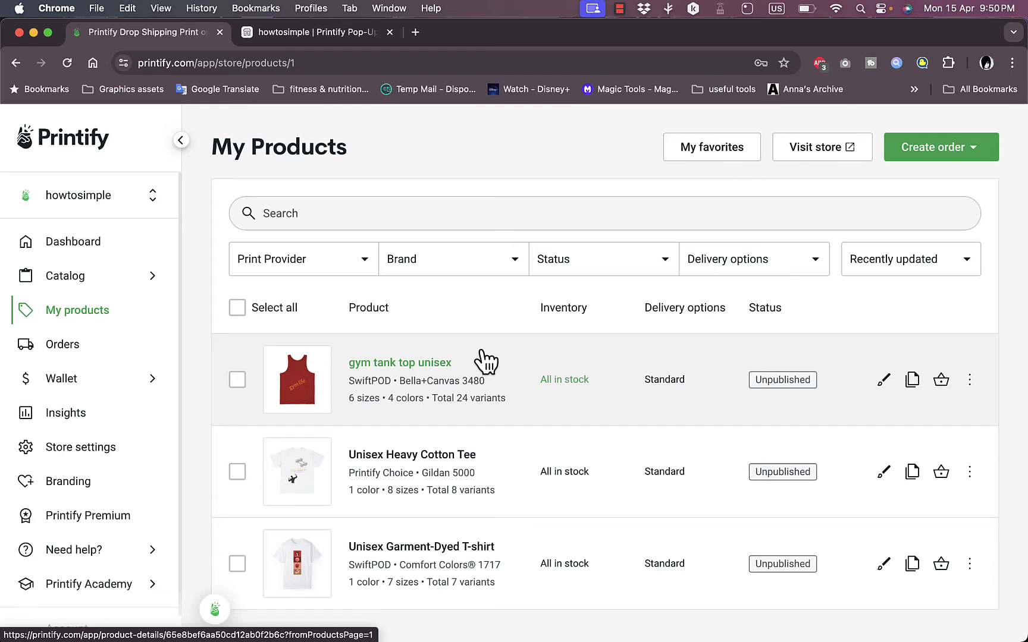
# Open the settings of the howtosimple store from the list of managed stores
pyautogui.click(117, 199)
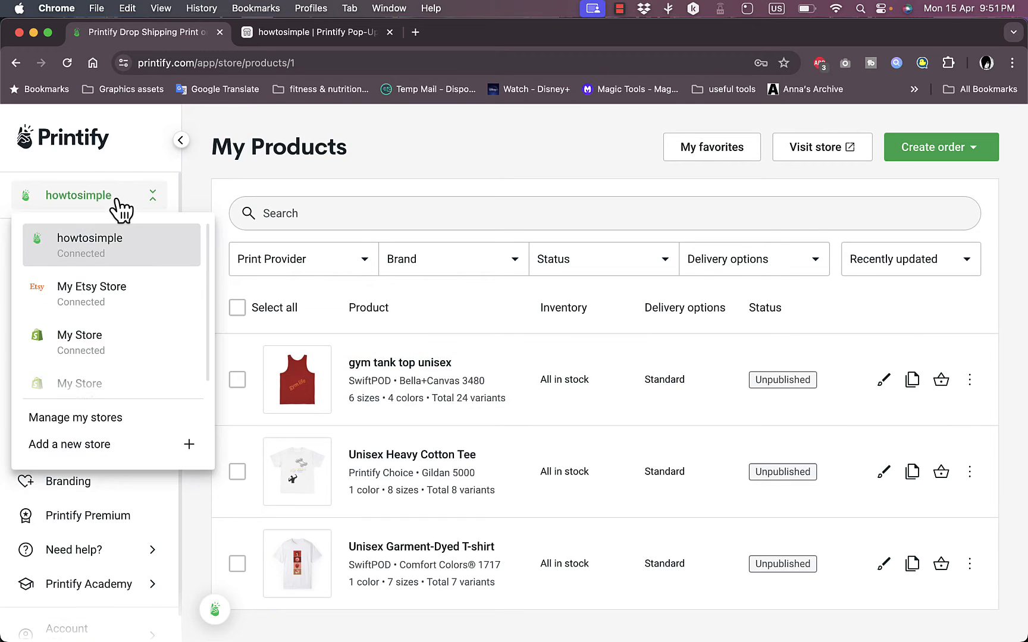
pyautogui.click(124, 421)
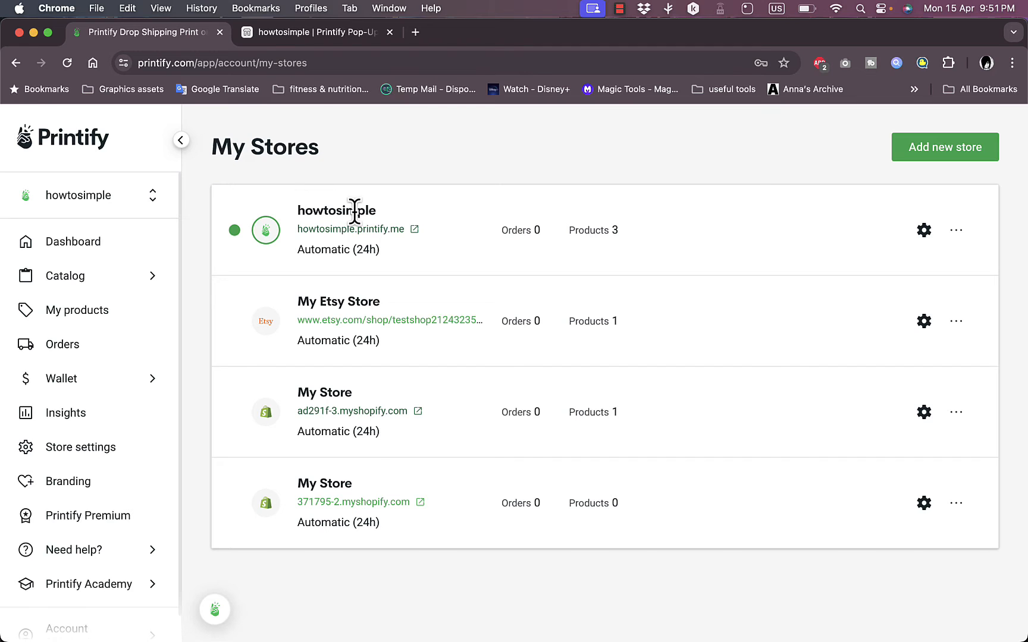
pyautogui.click(923, 232)
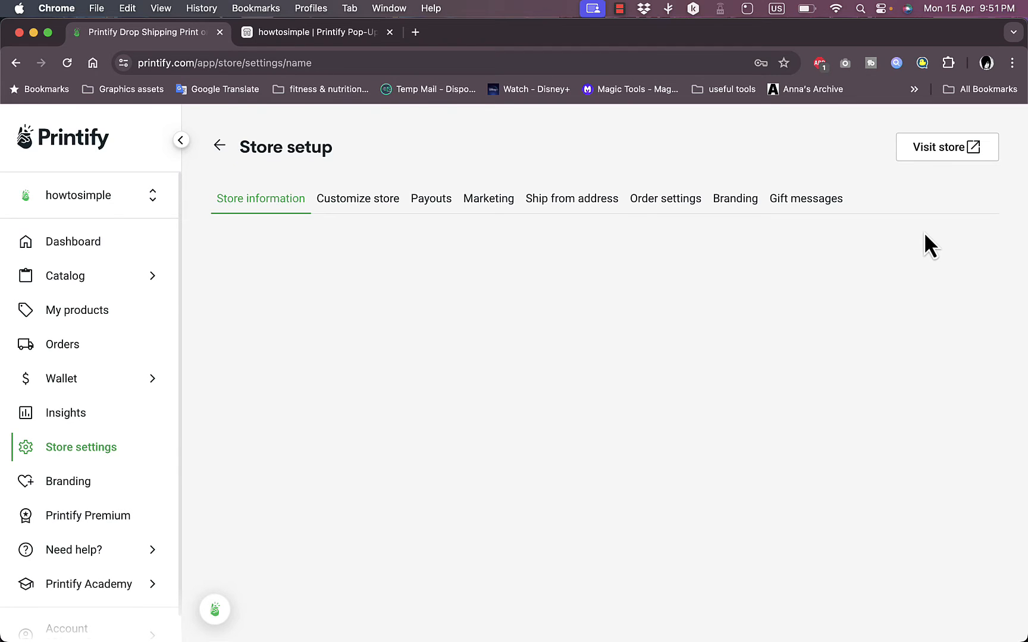
# Examine the store information settings, including the name, logo requirements and available social media link types
pyautogui.scroll(-3, 559, 264)
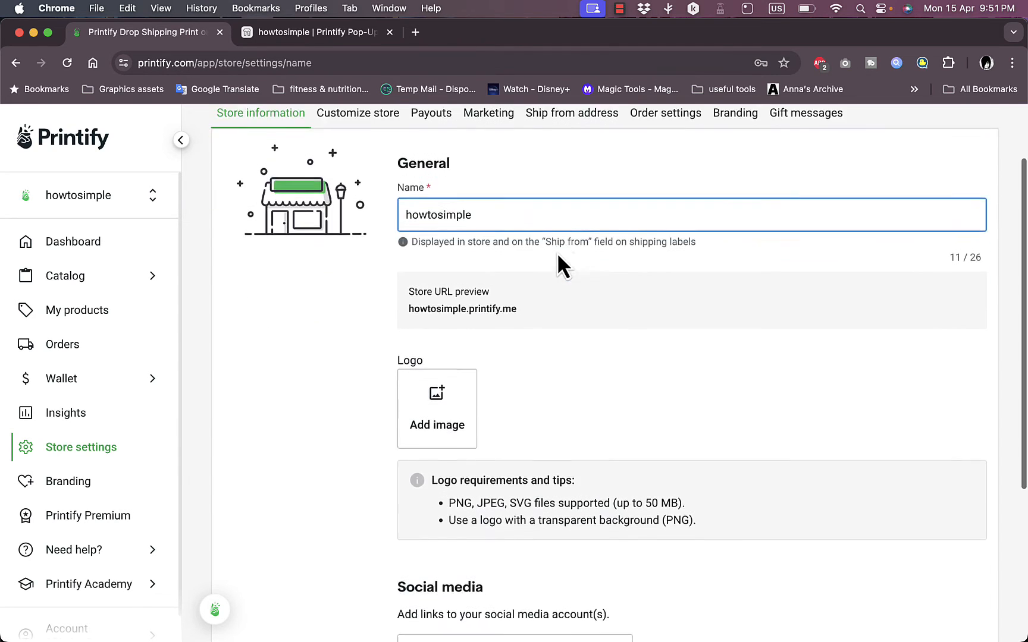
pyautogui.scroll(-3, 558, 256)
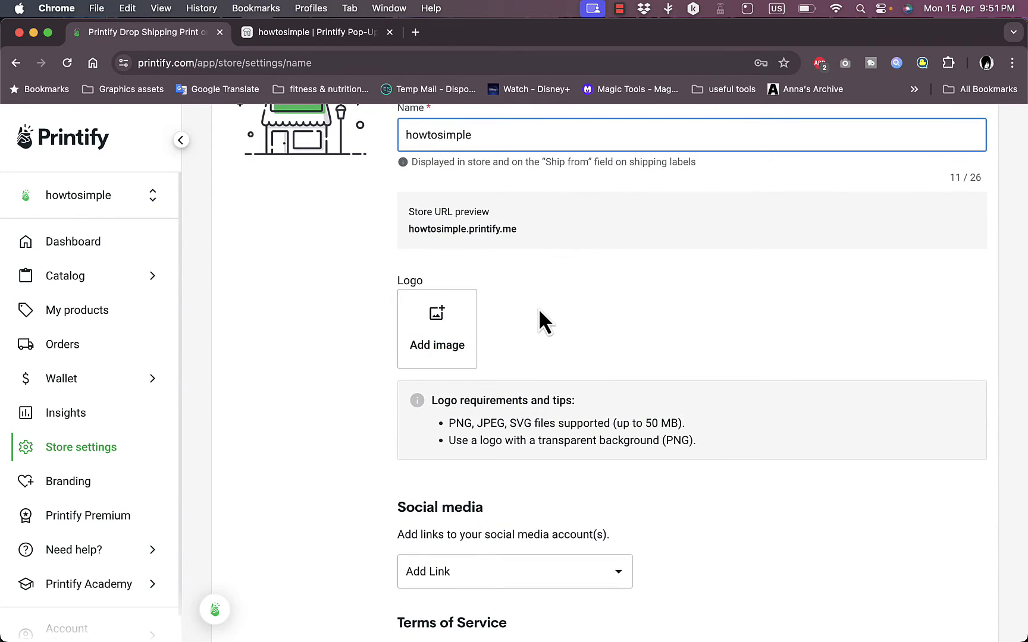
pyautogui.scroll(-5, 538, 321)
pyautogui.click(586, 409)
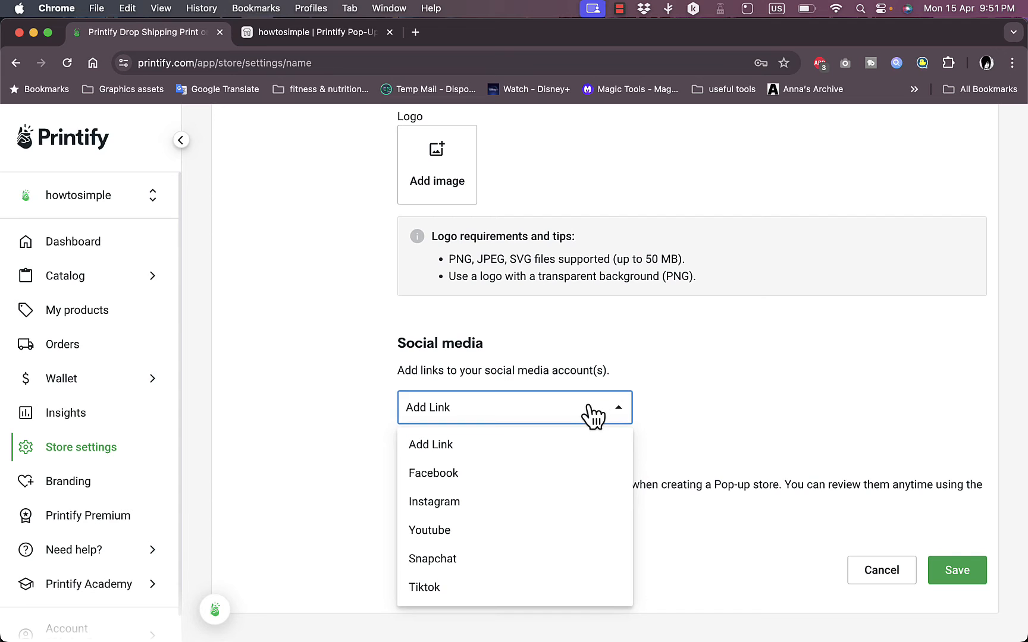
pyautogui.click(711, 412)
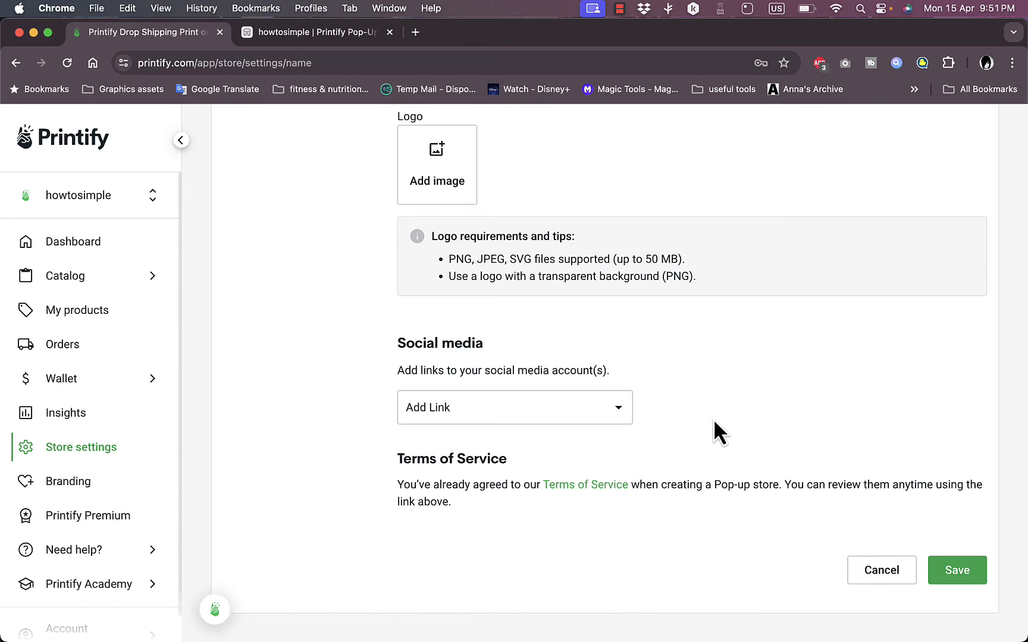
pyautogui.scroll(10, 684, 374)
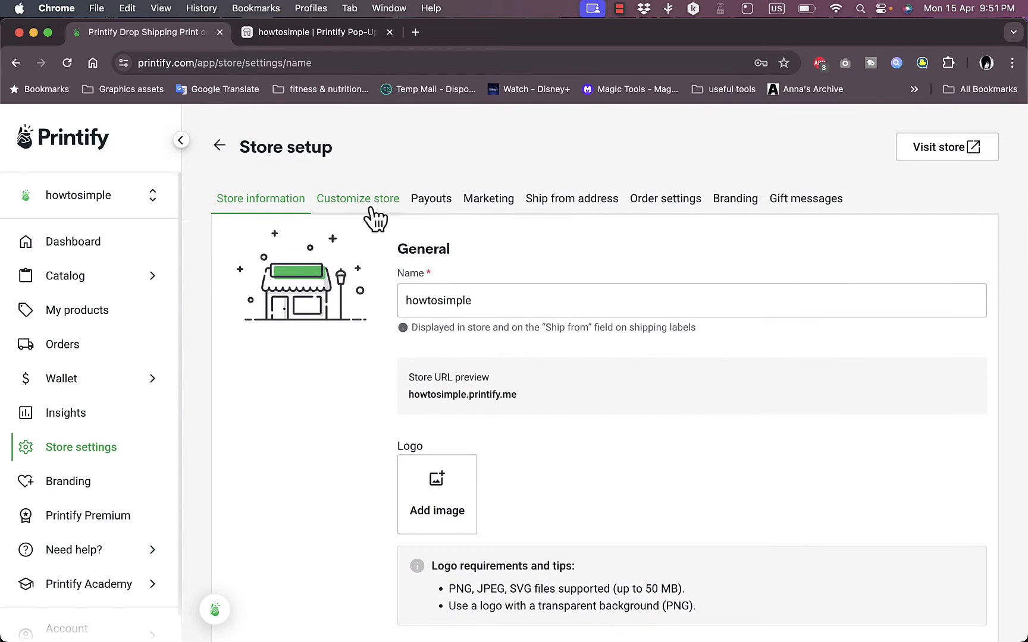
# Apply the cream store theme with the dark footer and save the store's appearance
pyautogui.click(375, 219)
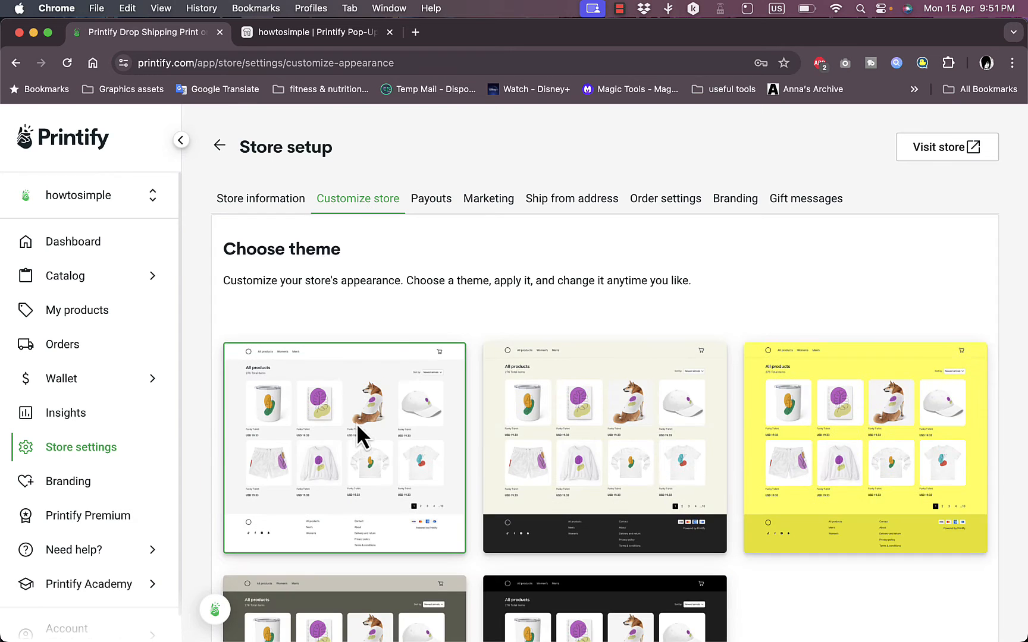
pyautogui.scroll(-6, 495, 321)
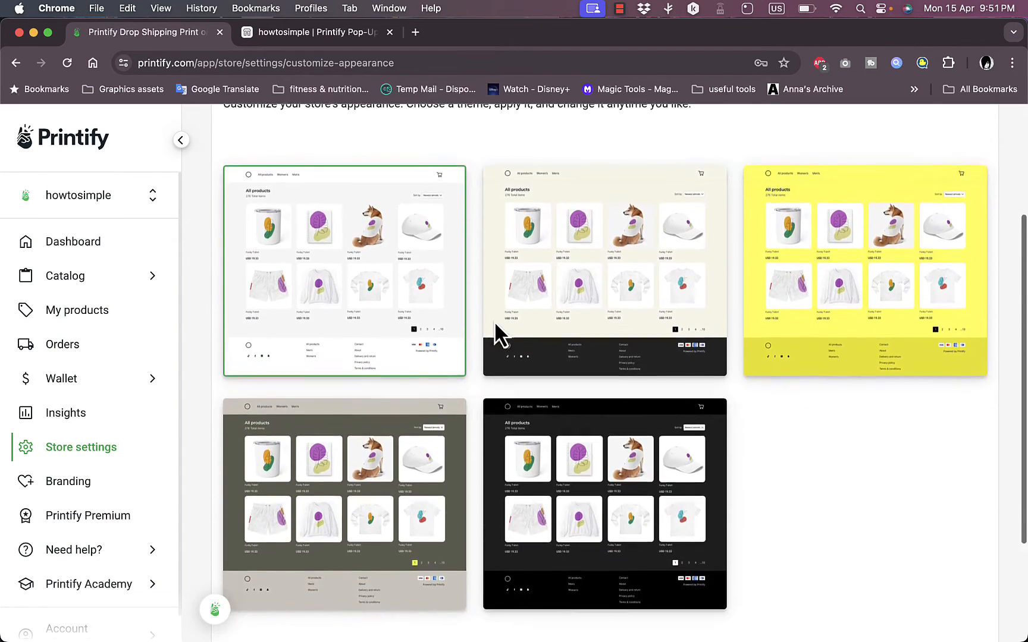
pyautogui.scroll(4, 494, 321)
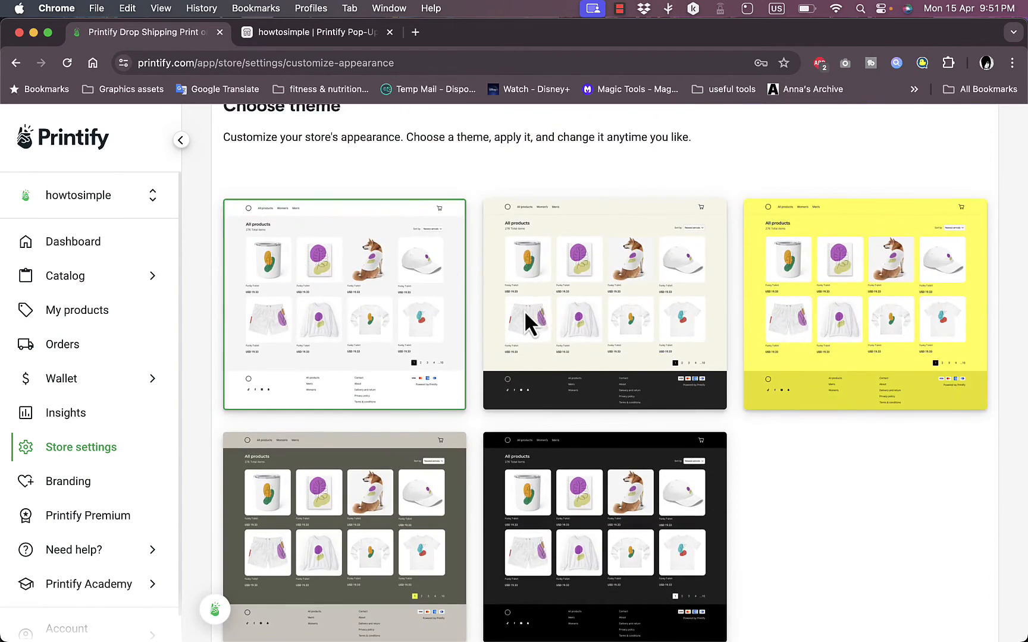
pyautogui.click(579, 276)
pyautogui.scroll(-4, 688, 310)
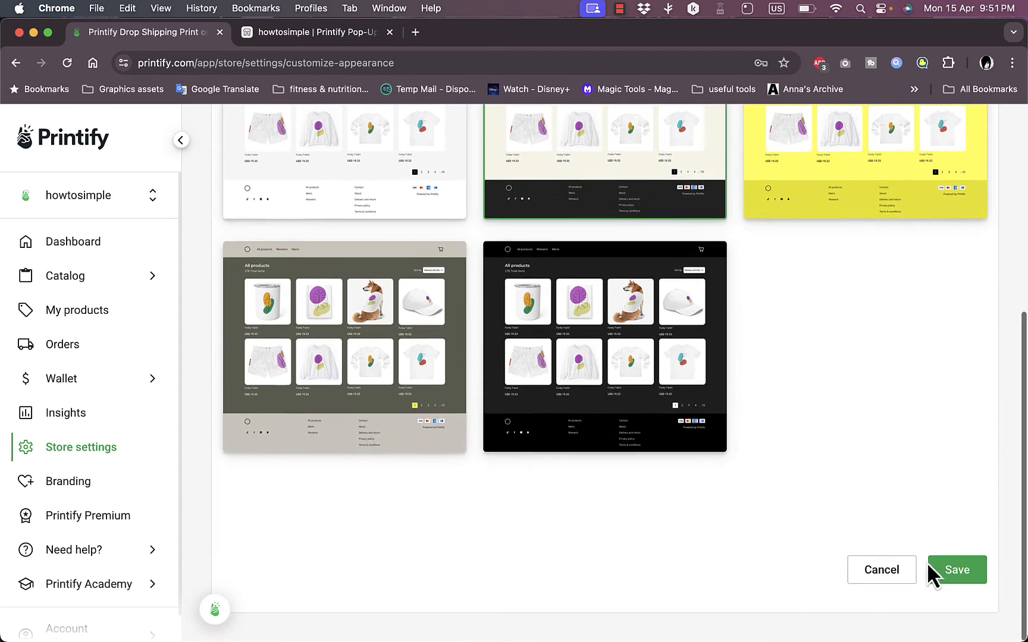
pyautogui.click(958, 572)
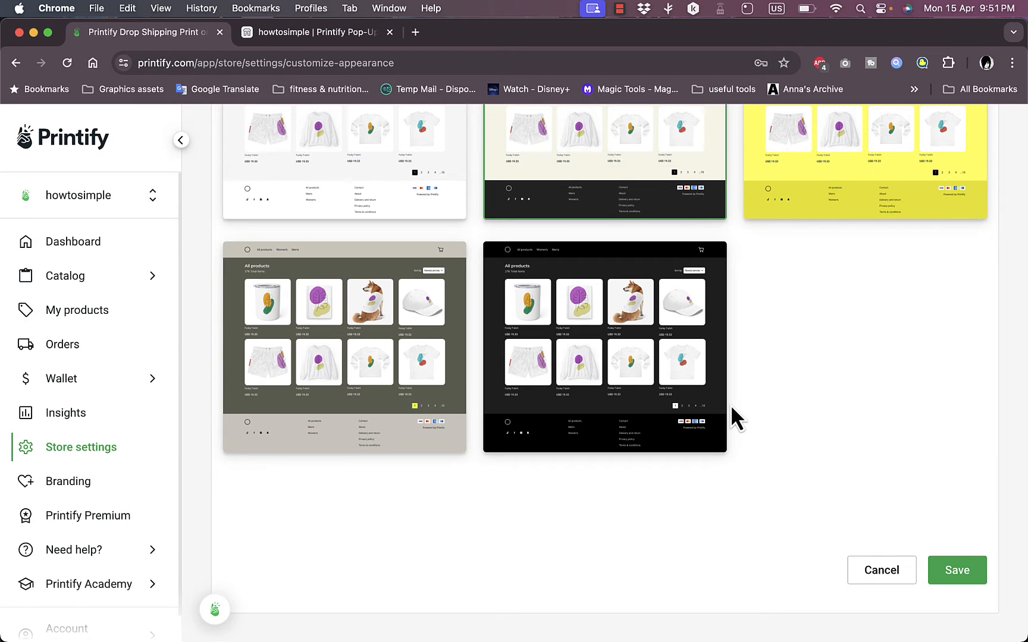
pyautogui.click(953, 570)
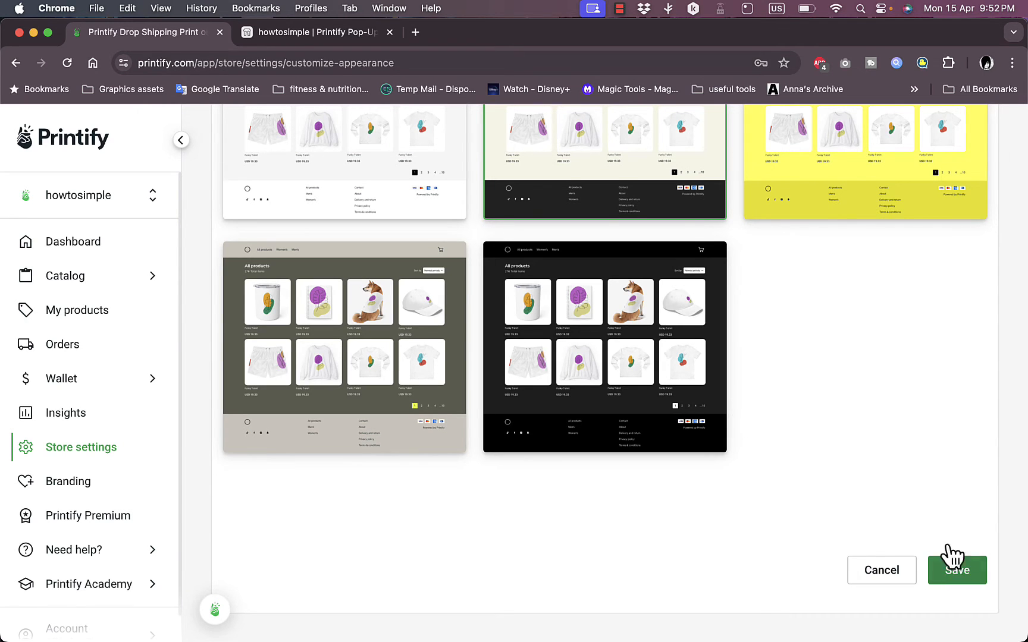
# Review the payouts setup and the marketing options for Google Analytics and Facebook (Meta) Pixel
pyautogui.click(429, 209)
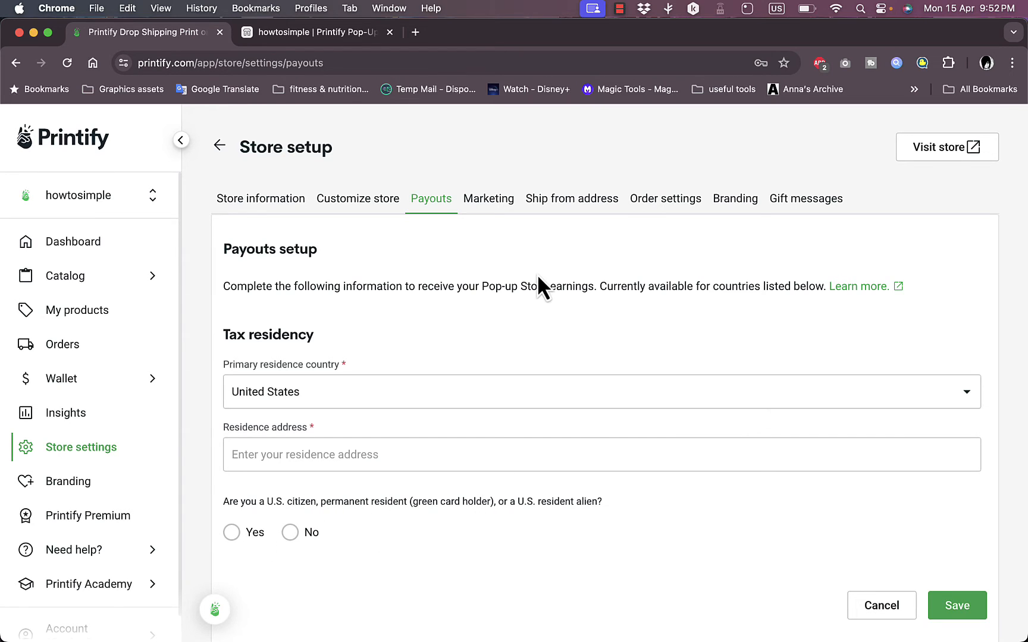
pyautogui.click(501, 206)
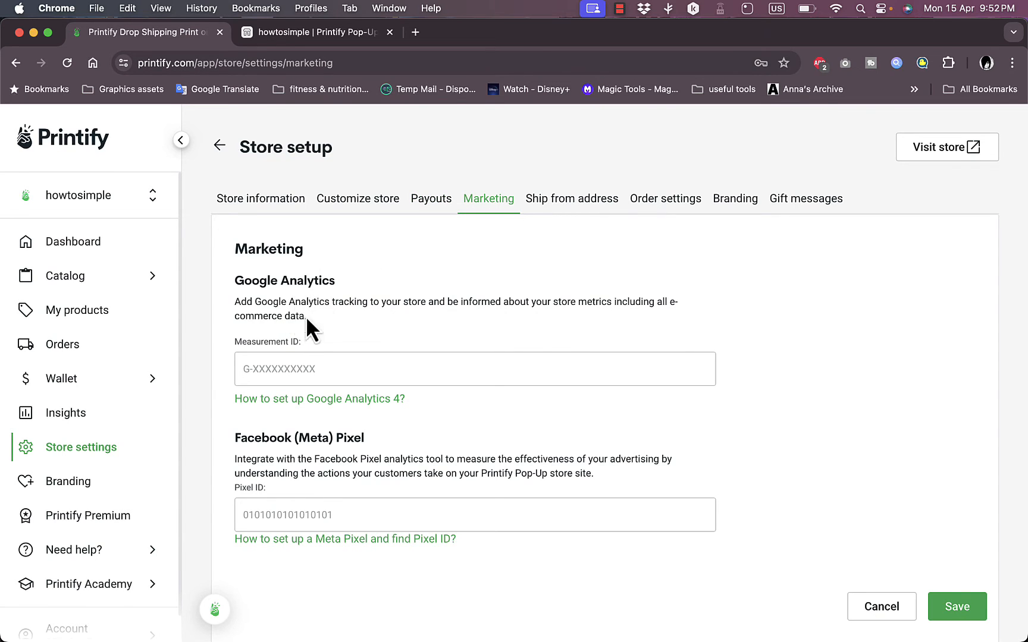
pyautogui.scroll(-2, 392, 437)
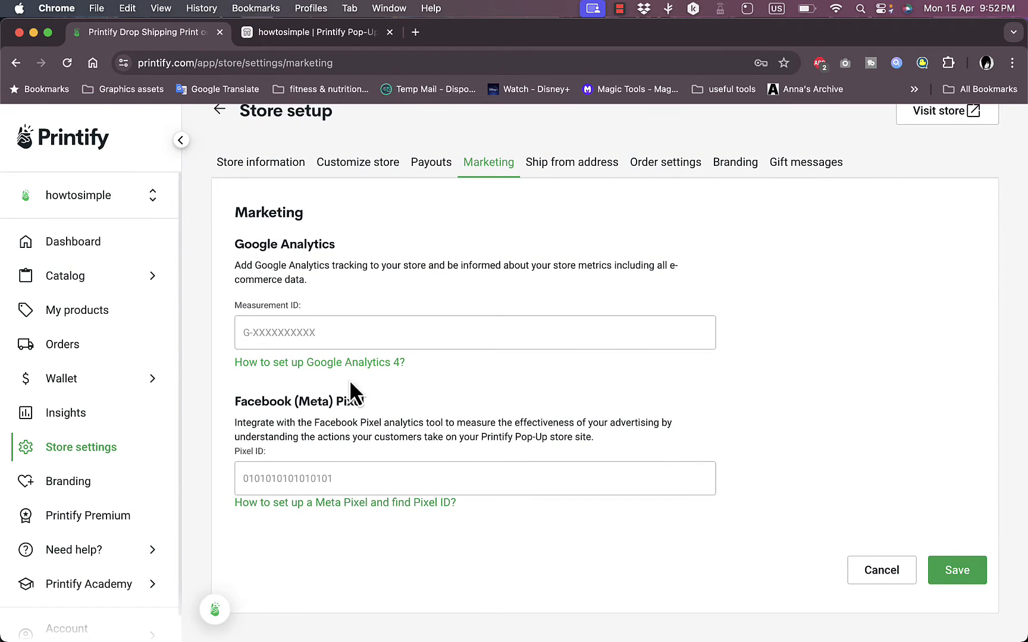
pyautogui.scroll(2, 564, 360)
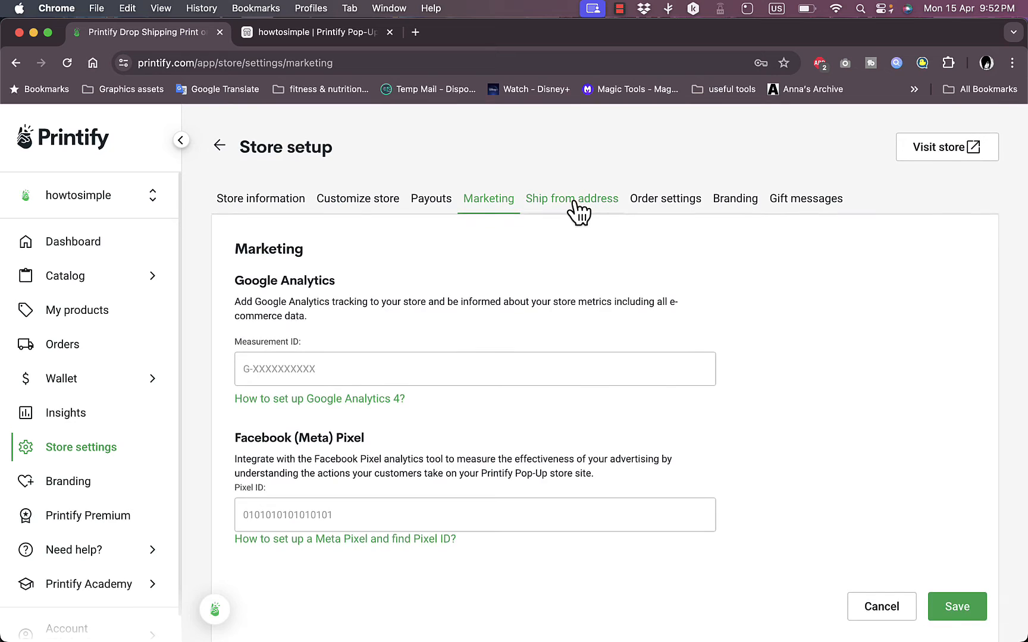
# Review the ship-from address options for US shipments, including the fields required for a custom address
pyautogui.click(574, 208)
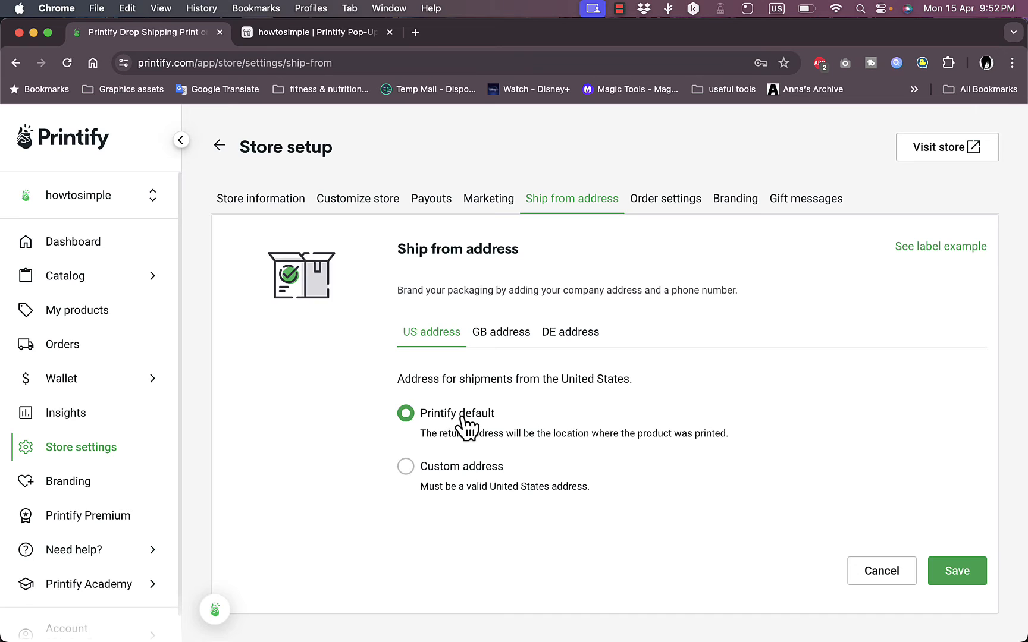
pyautogui.click(406, 467)
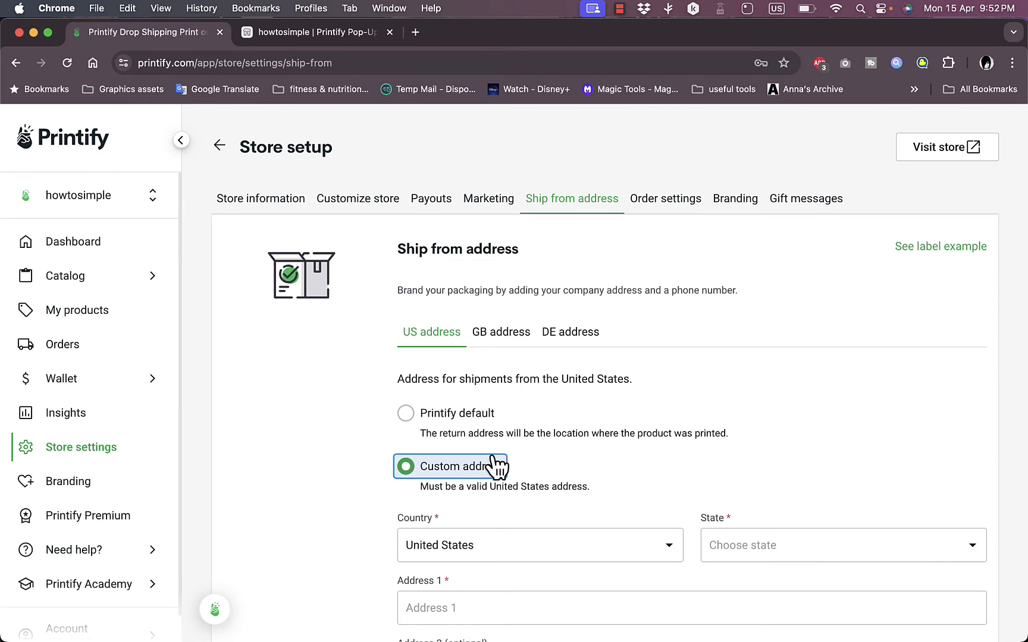
pyautogui.scroll(-5, 489, 466)
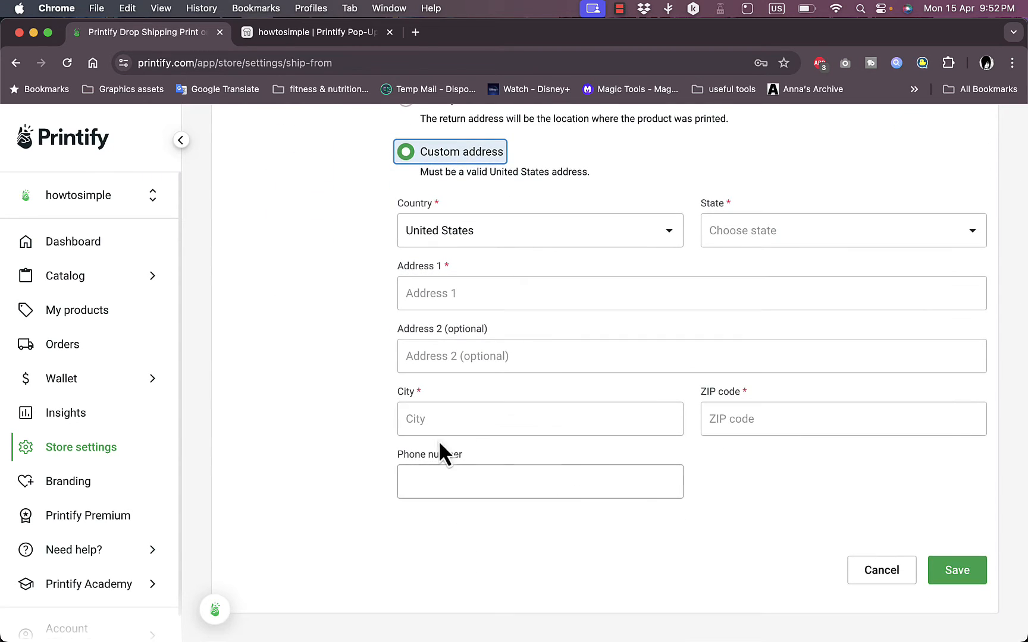
pyautogui.scroll(3, 386, 447)
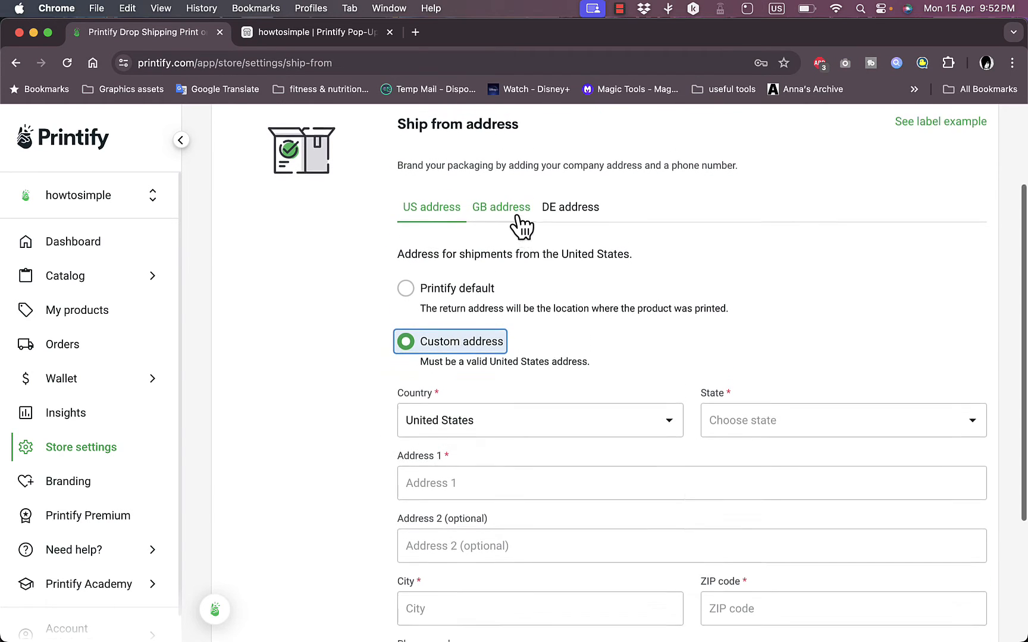
pyautogui.scroll(2, 523, 223)
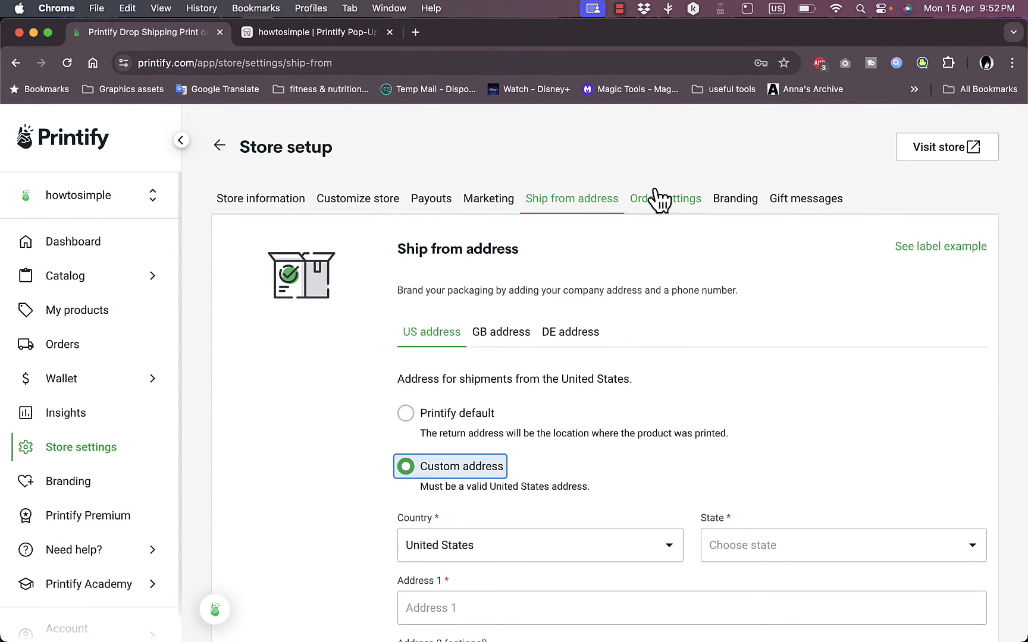
# Examine the order settings, including order routing, order approval, tracking notifications, delayed orders and daily order updates
pyautogui.click(662, 202)
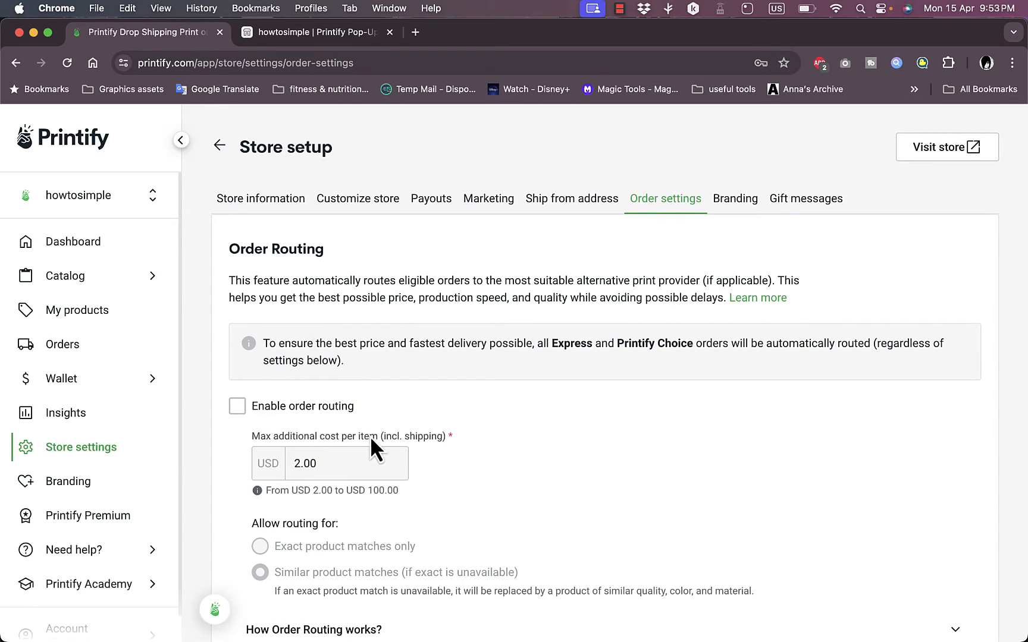
pyautogui.scroll(-5, 458, 437)
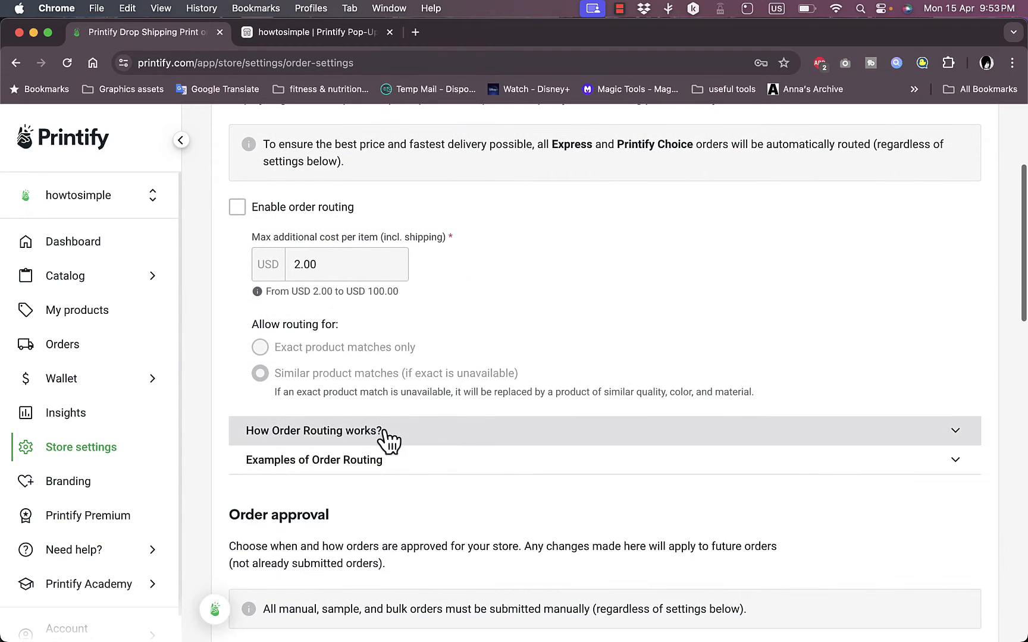
pyautogui.scroll(-7, 419, 439)
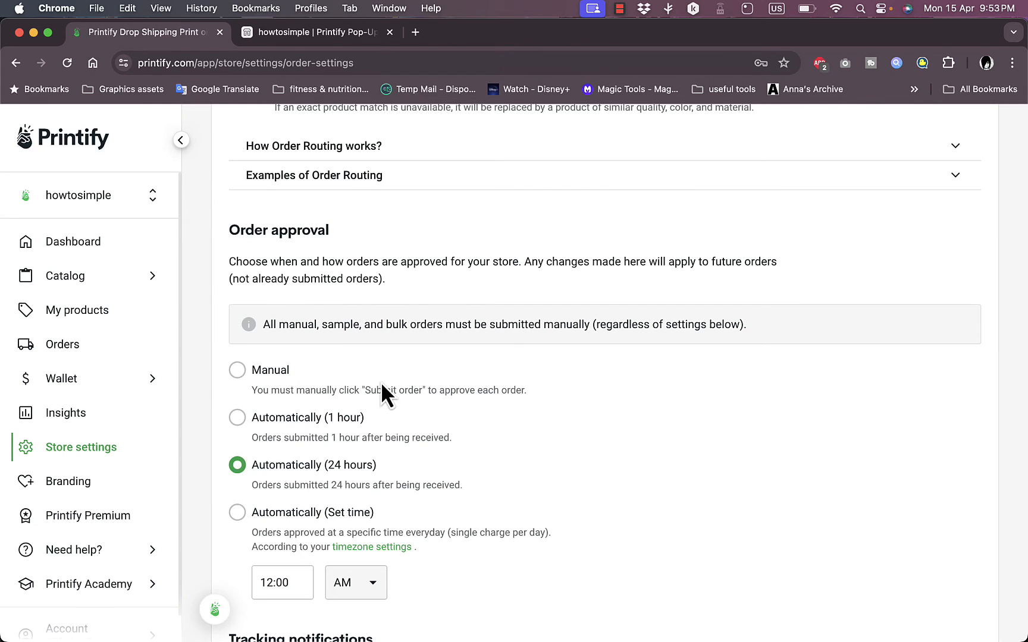
pyautogui.scroll(-10, 383, 393)
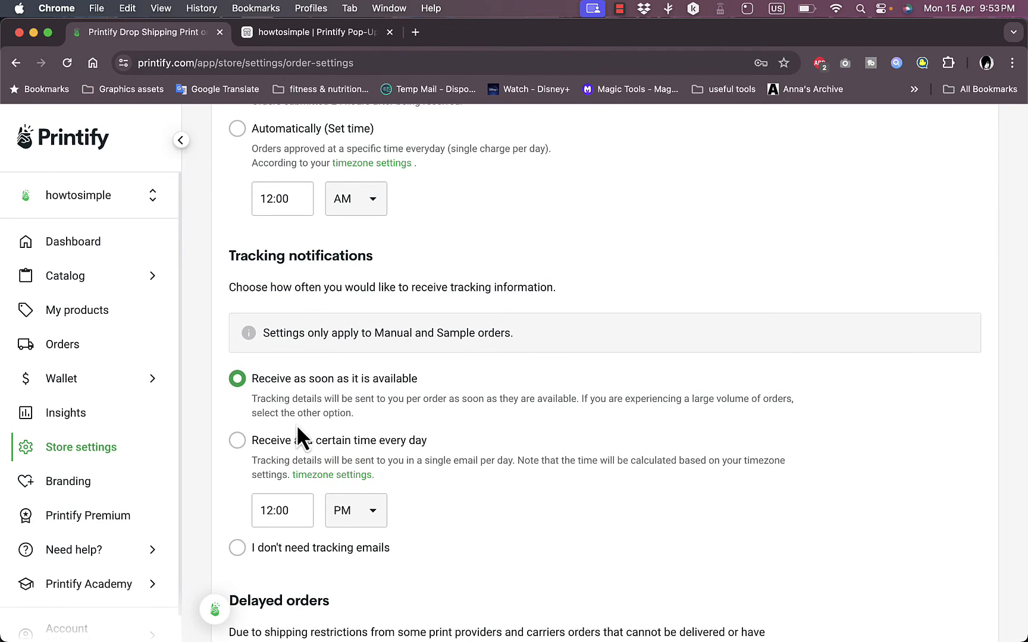
pyautogui.scroll(-10, 374, 446)
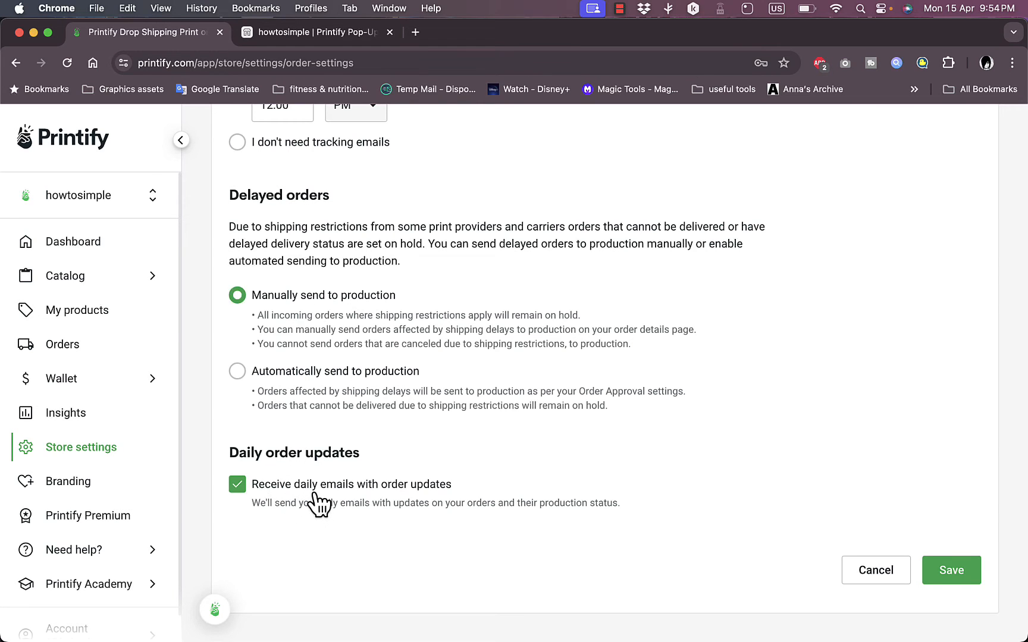
pyautogui.scroll(15, 465, 410)
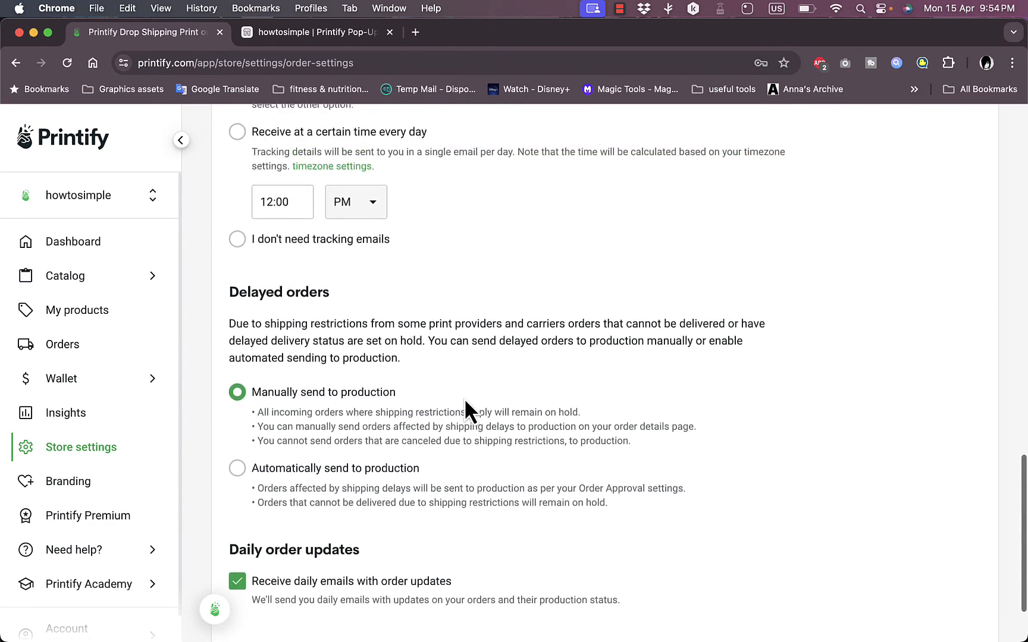
pyautogui.scroll(5, 492, 372)
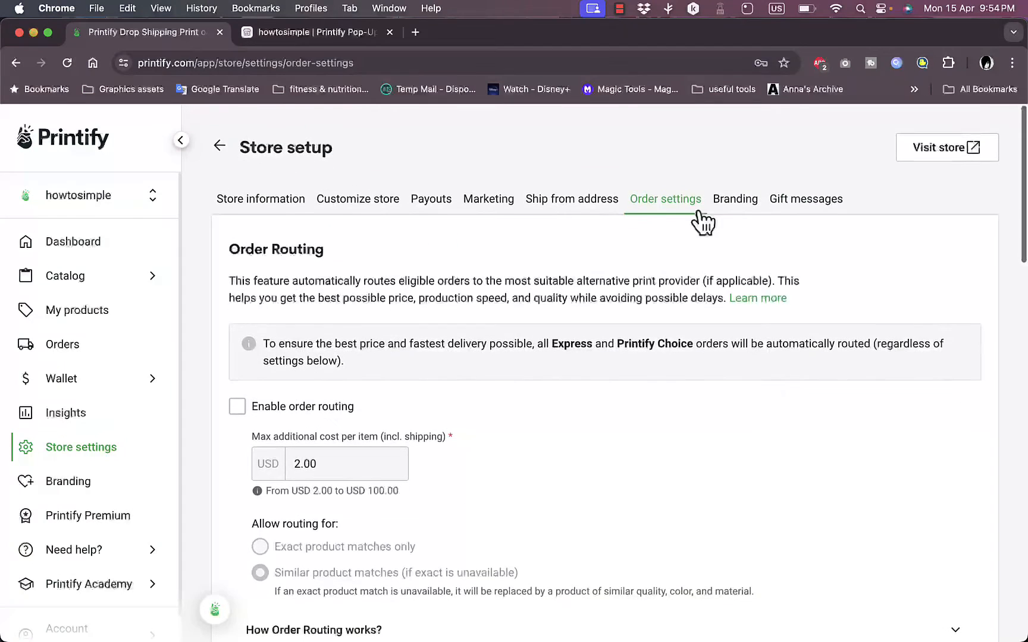
# Try a Crusta background on a new package insert, check the saved templates, and leave the designer without saving
pyautogui.click(733, 202)
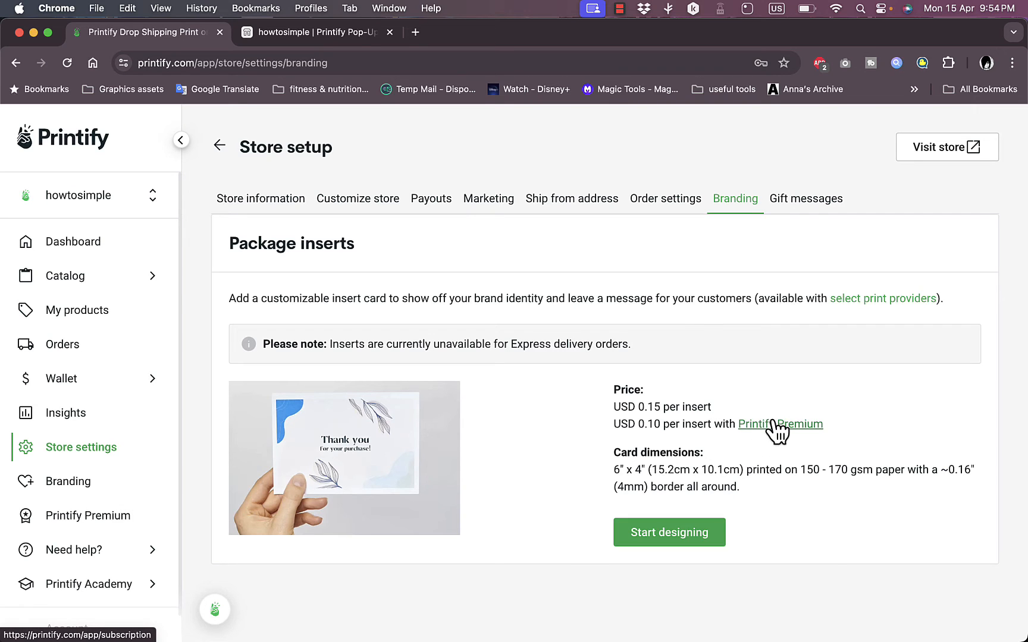
pyautogui.click(670, 532)
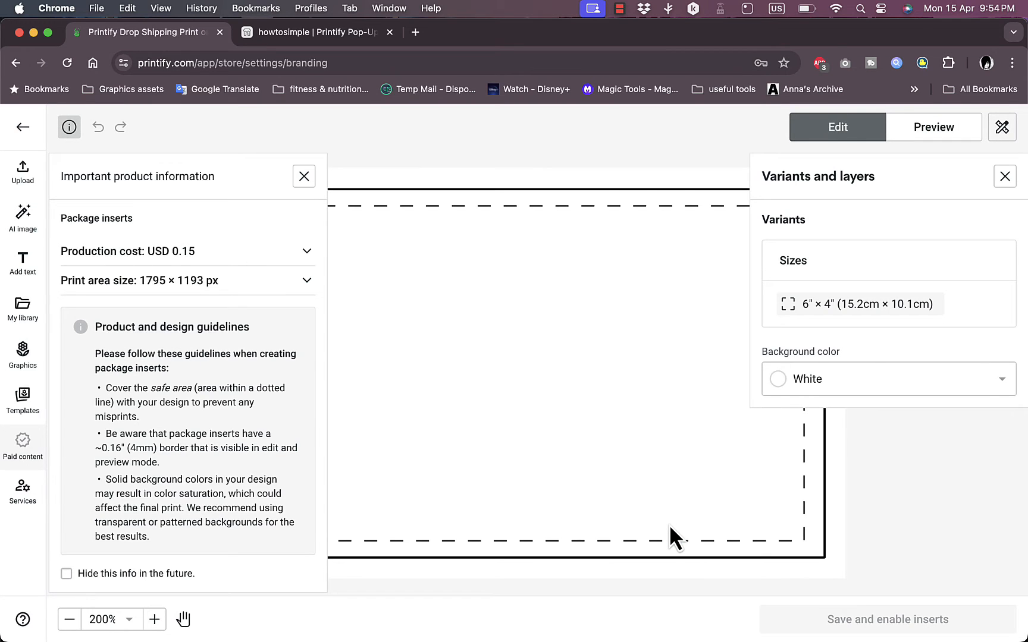
pyautogui.click(304, 179)
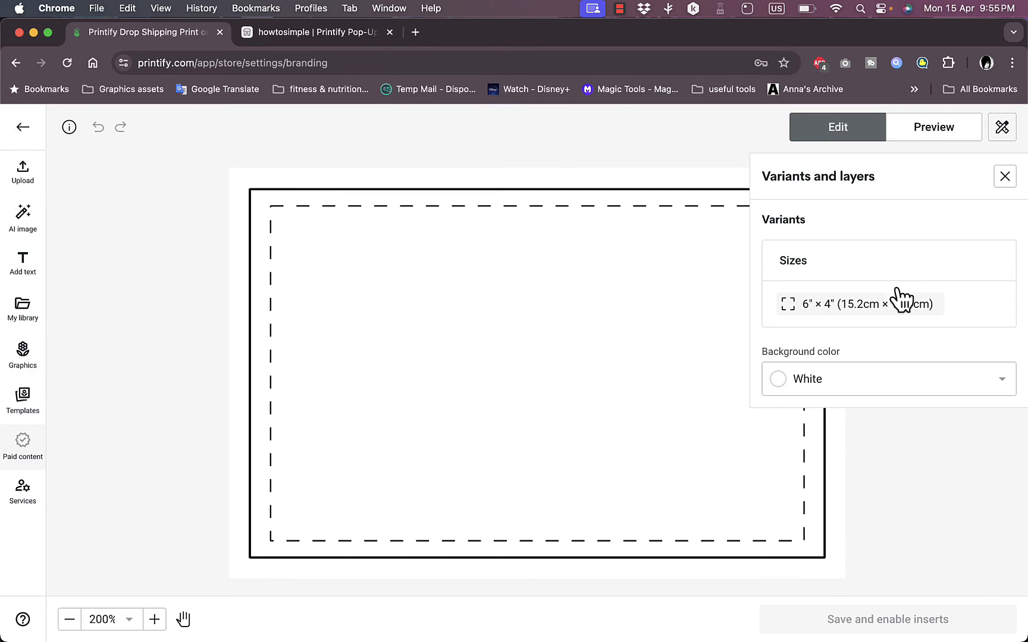
pyautogui.click(861, 374)
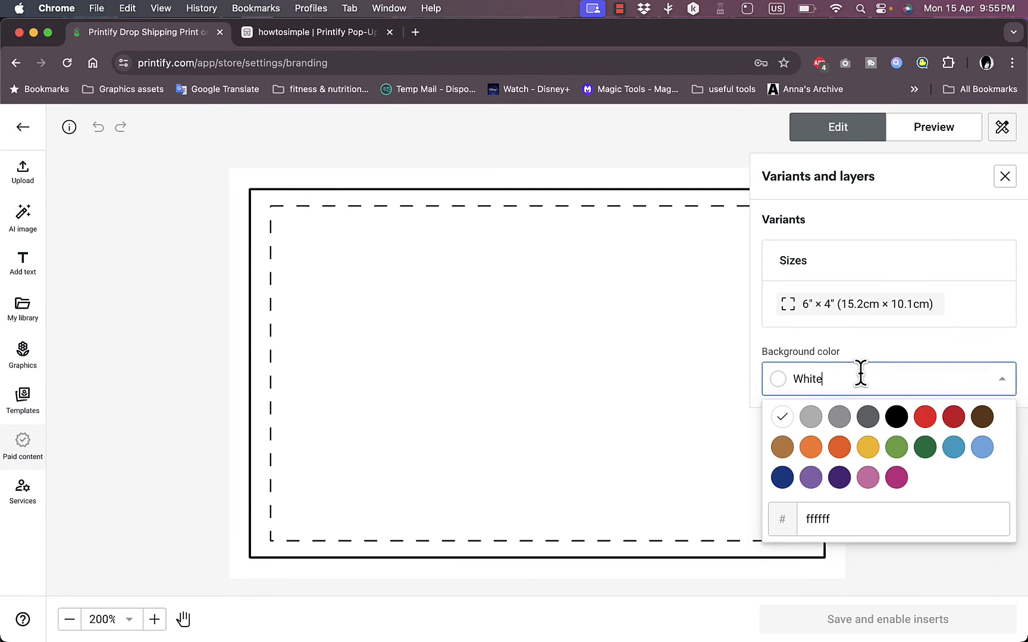
pyautogui.click(811, 448)
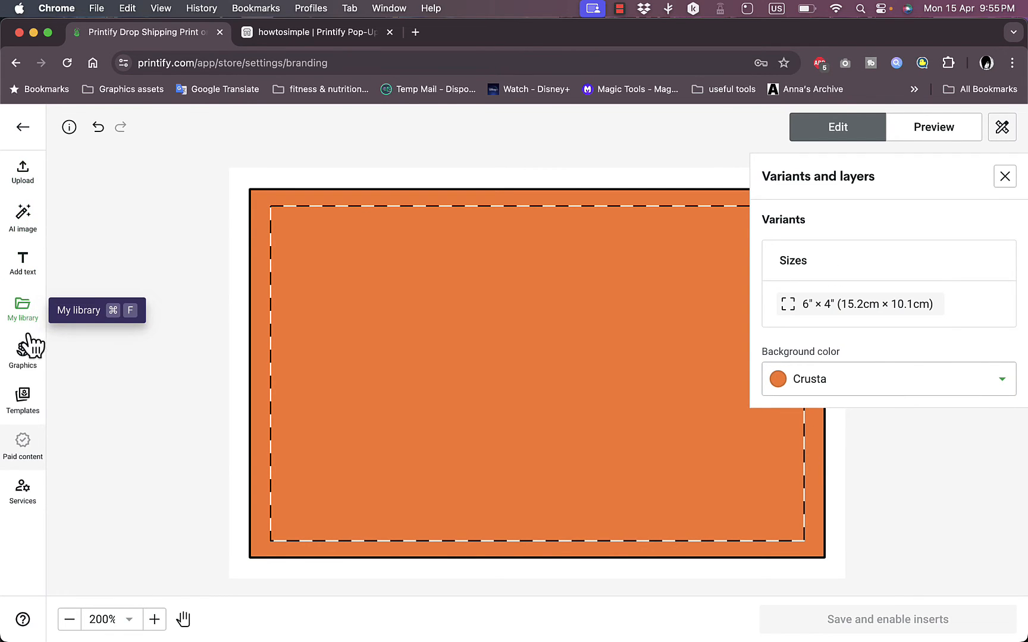
pyautogui.click(32, 394)
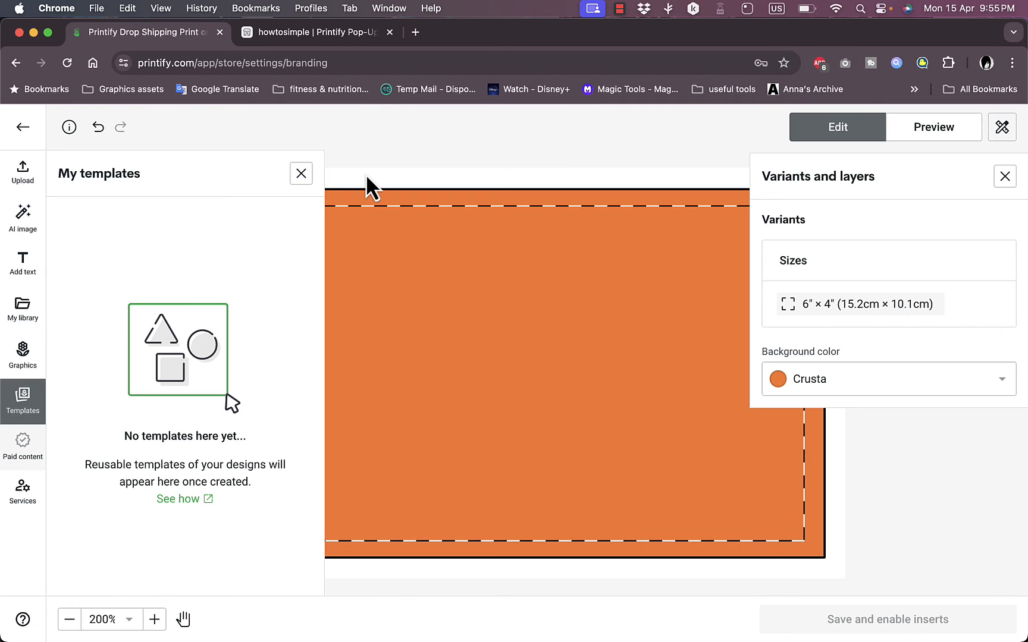
pyautogui.click(16, 63)
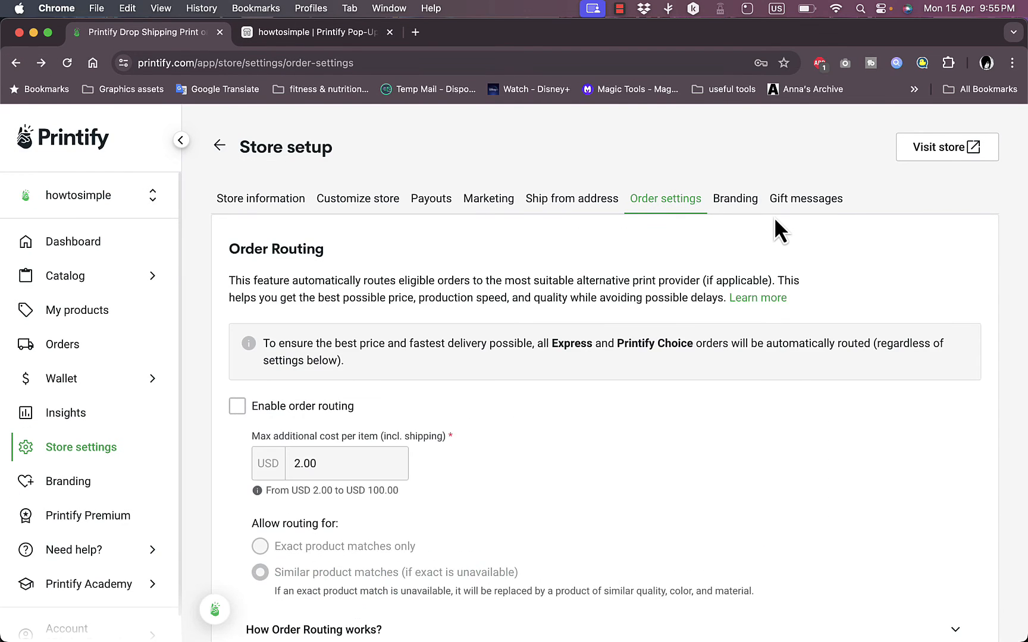
# Review the gift message template settings, including its pricing, card dimensions and option to enable it for eligible orders
pyautogui.click(800, 203)
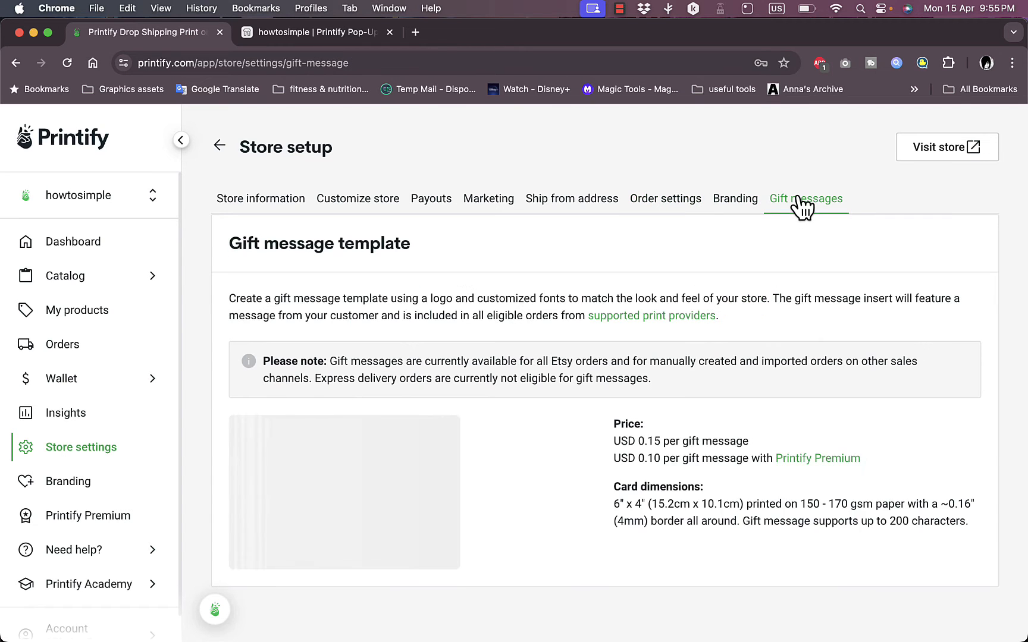
pyautogui.scroll(-2, 542, 375)
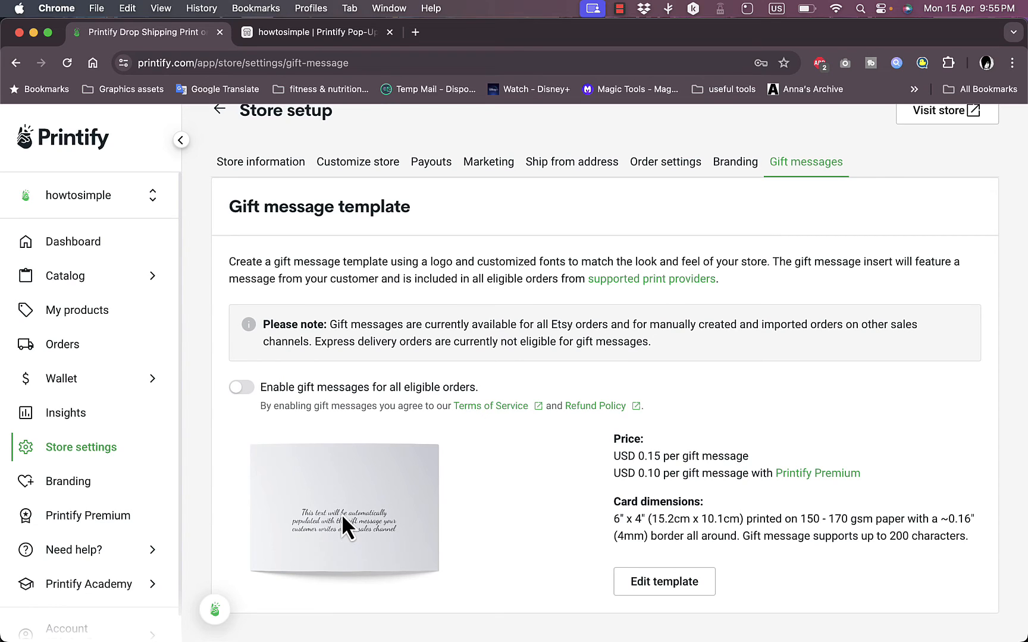
pyautogui.scroll(2, 539, 444)
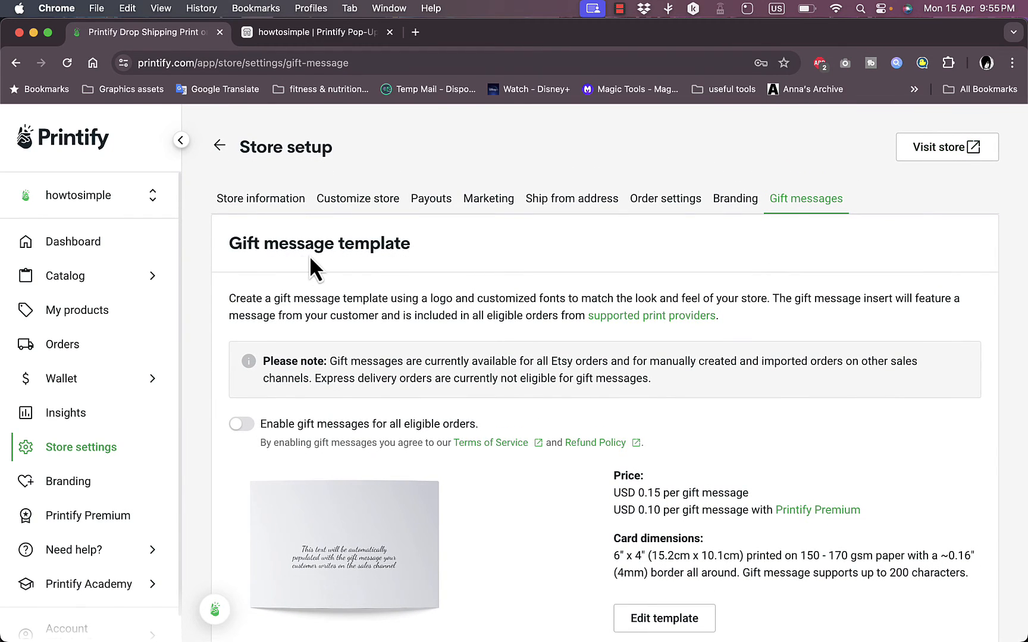
# Open the Unisex Garment-Dyed T-shirt from the store's products and examine its mockups, shipping, pricing and publishing settings
pyautogui.click(103, 310)
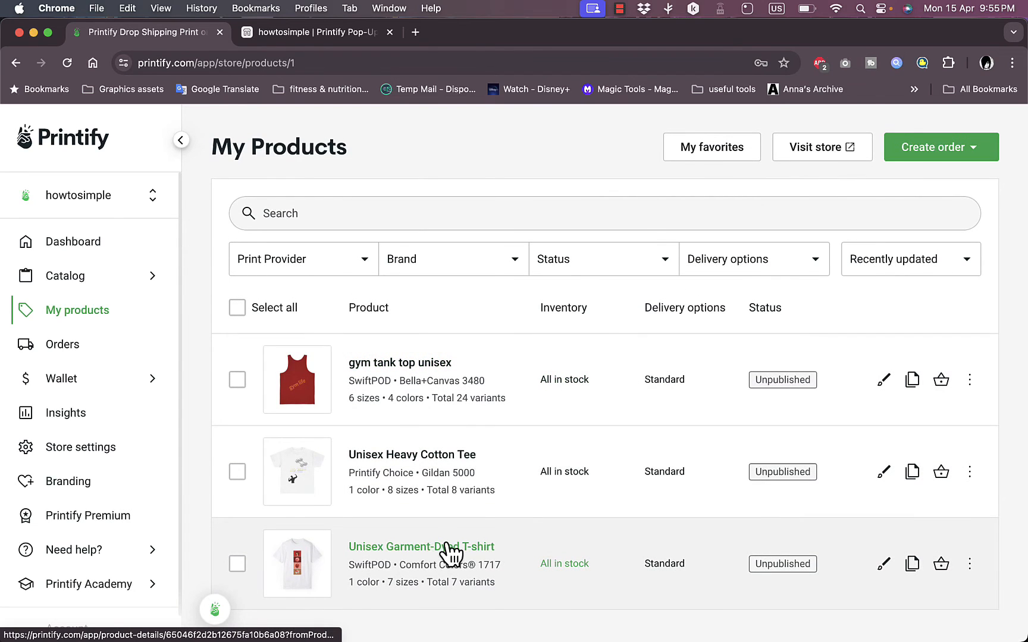
pyautogui.click(439, 547)
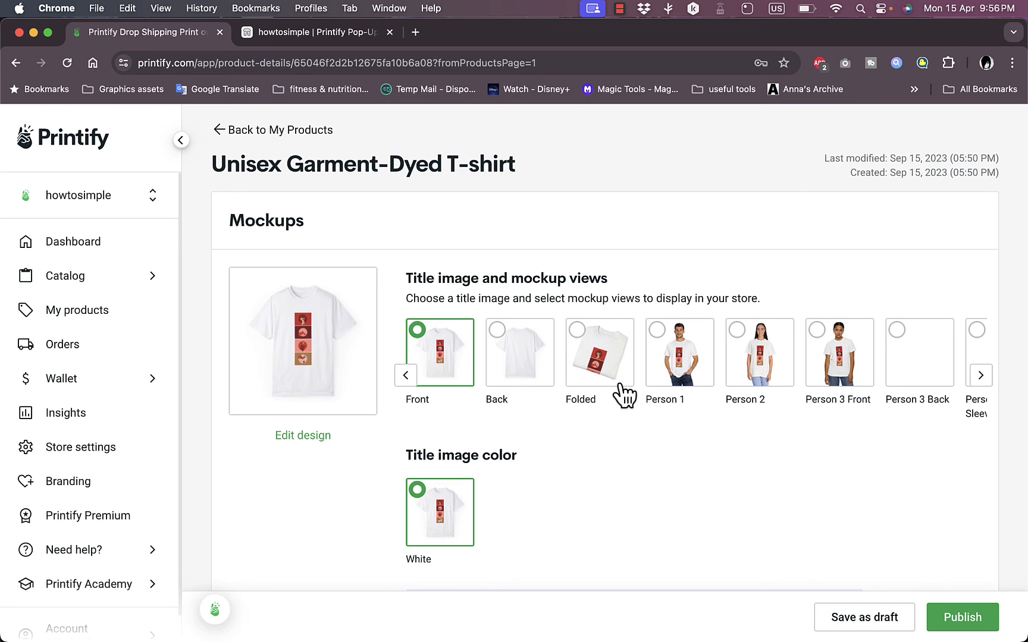
pyautogui.scroll(-15, 695, 493)
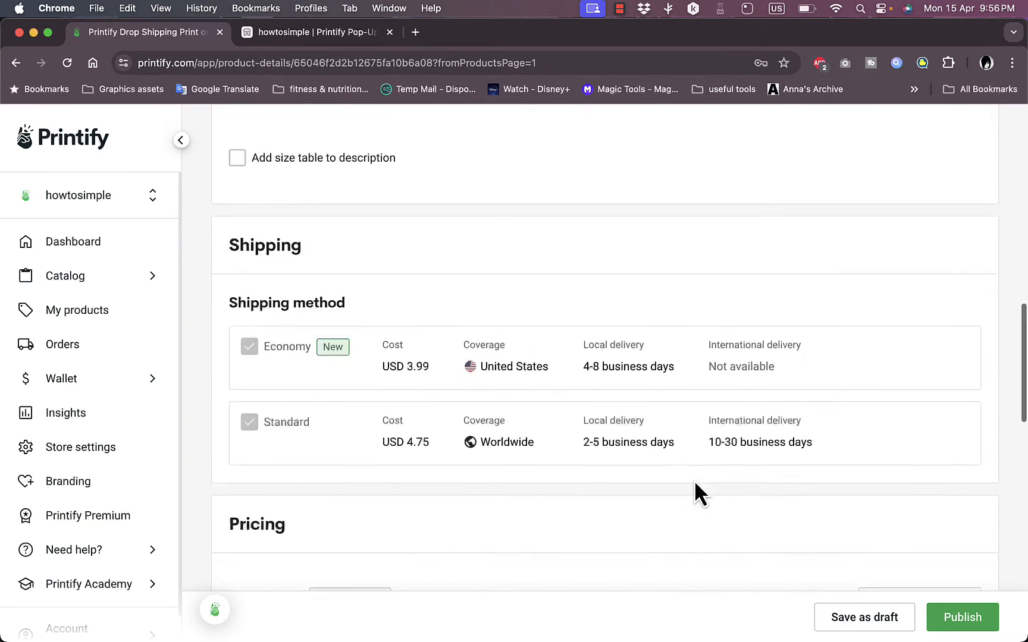
pyautogui.scroll(15, 693, 480)
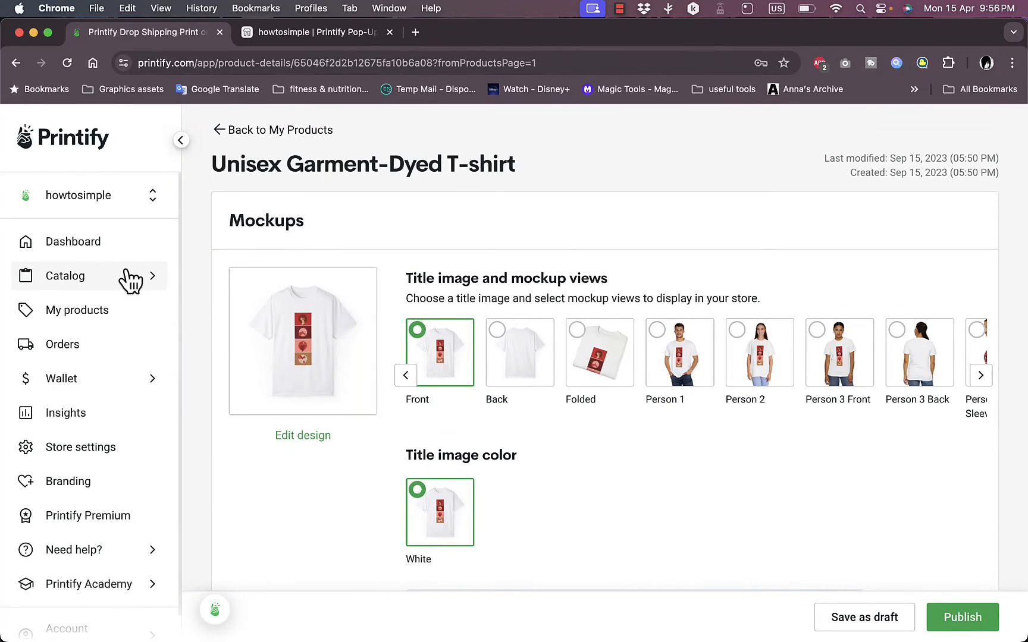
pyautogui.moveTo(129, 280)
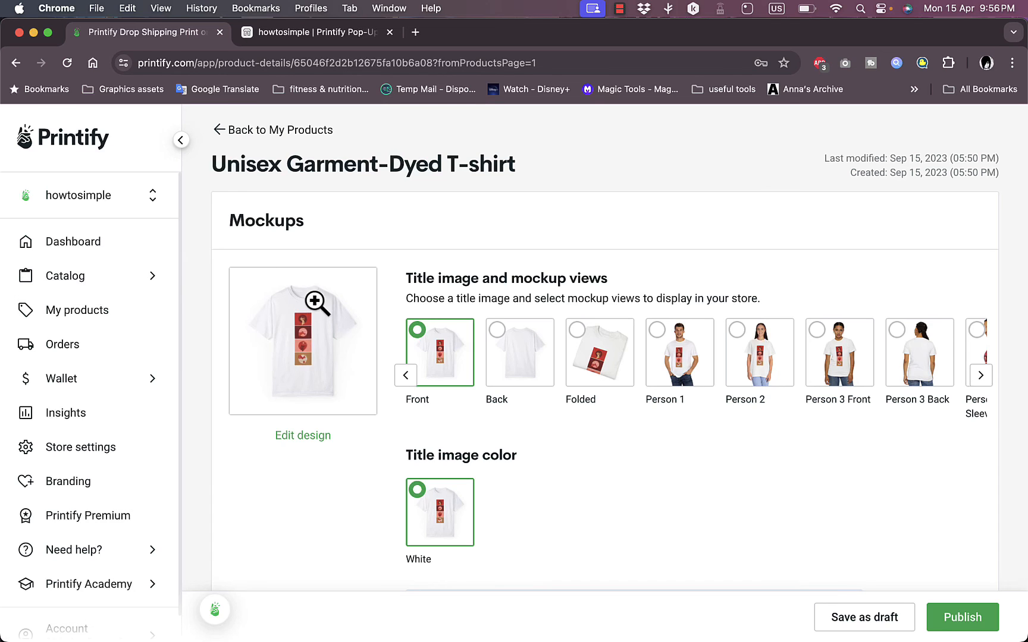
pyautogui.scroll(-15, 595, 369)
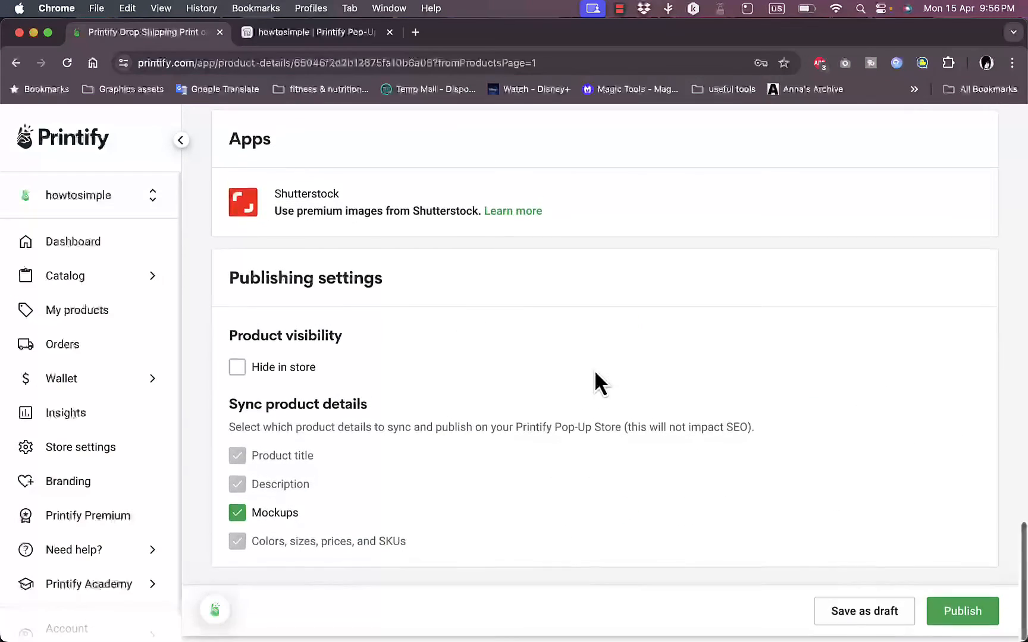
pyautogui.scroll(6, 595, 372)
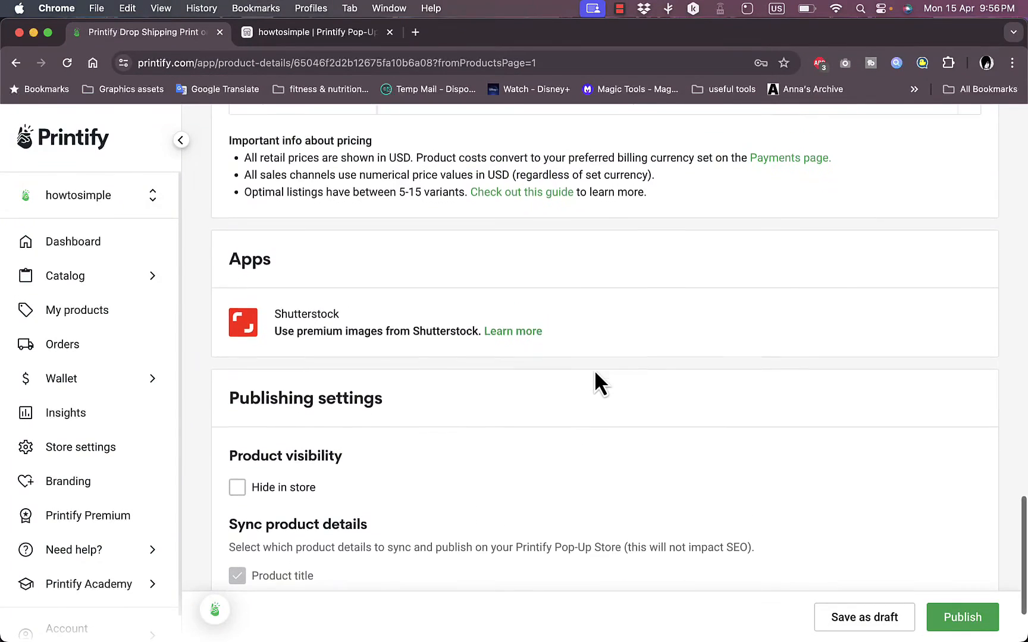
pyautogui.scroll(-6, 597, 379)
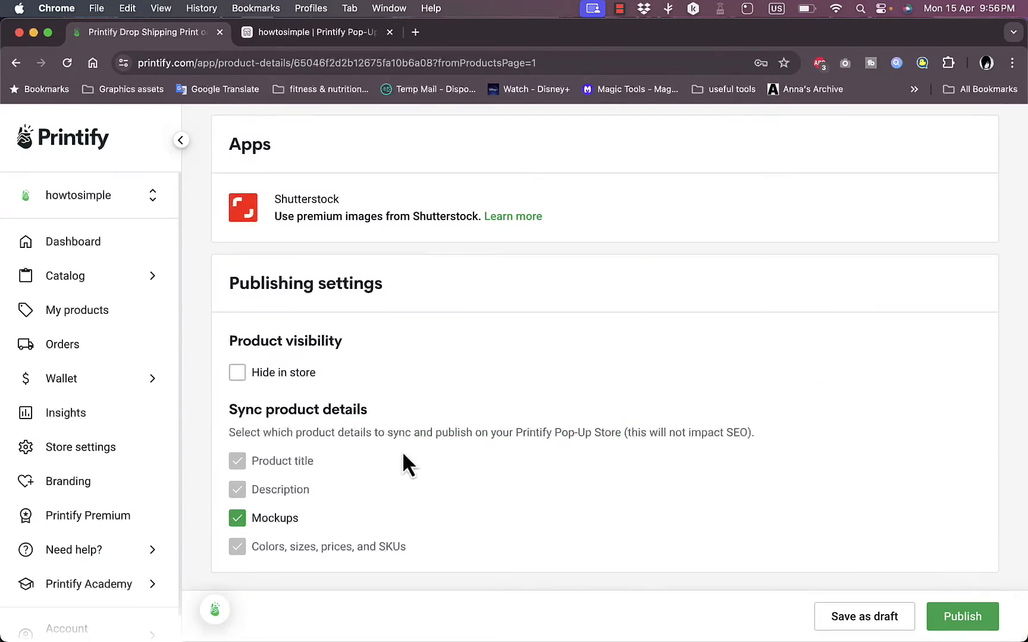
pyautogui.scroll(10, 496, 410)
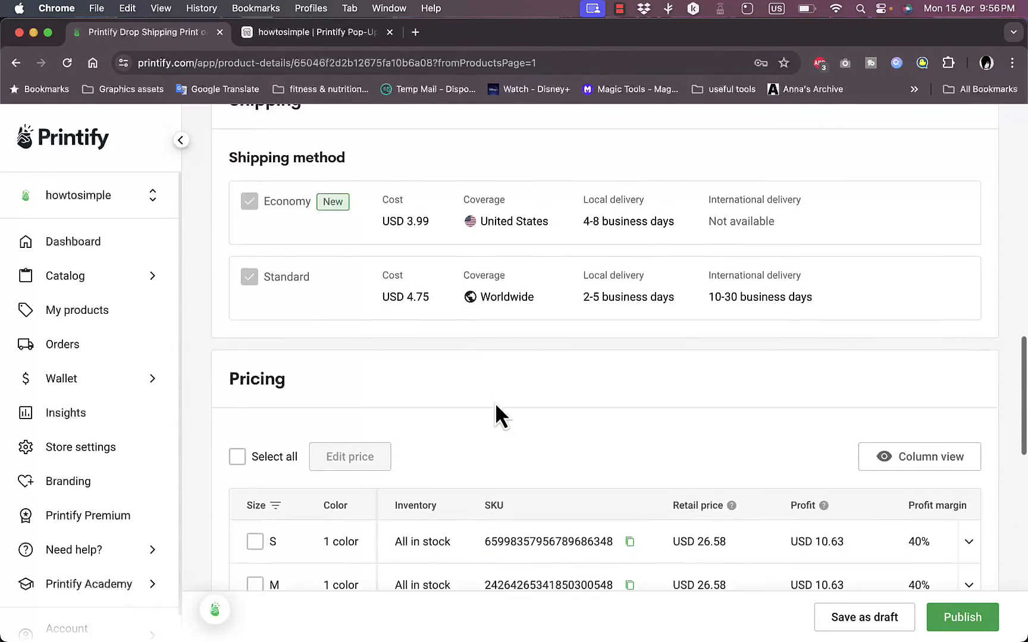
pyautogui.scroll(-3, 495, 402)
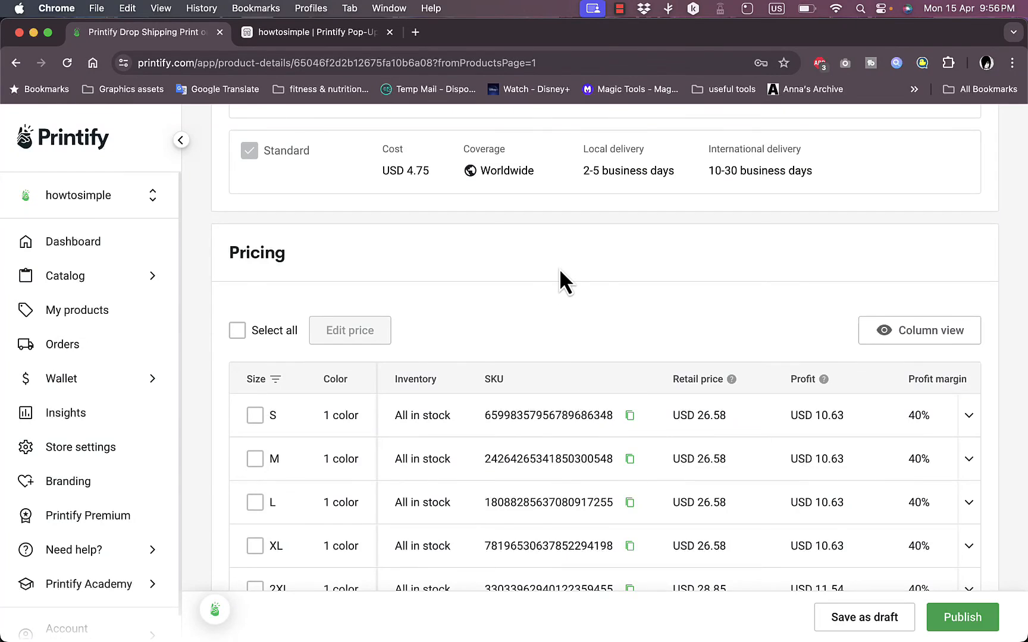
pyautogui.scroll(10, 559, 277)
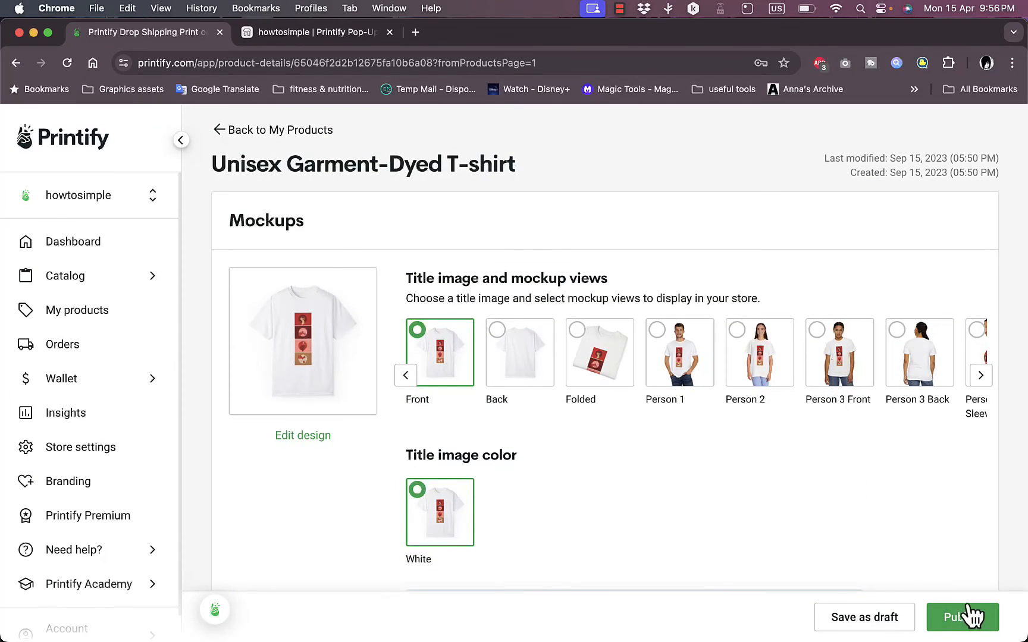
# Publish the Unisex Garment-Dyed T-shirt to the howtosimple store
pyautogui.click(962, 617)
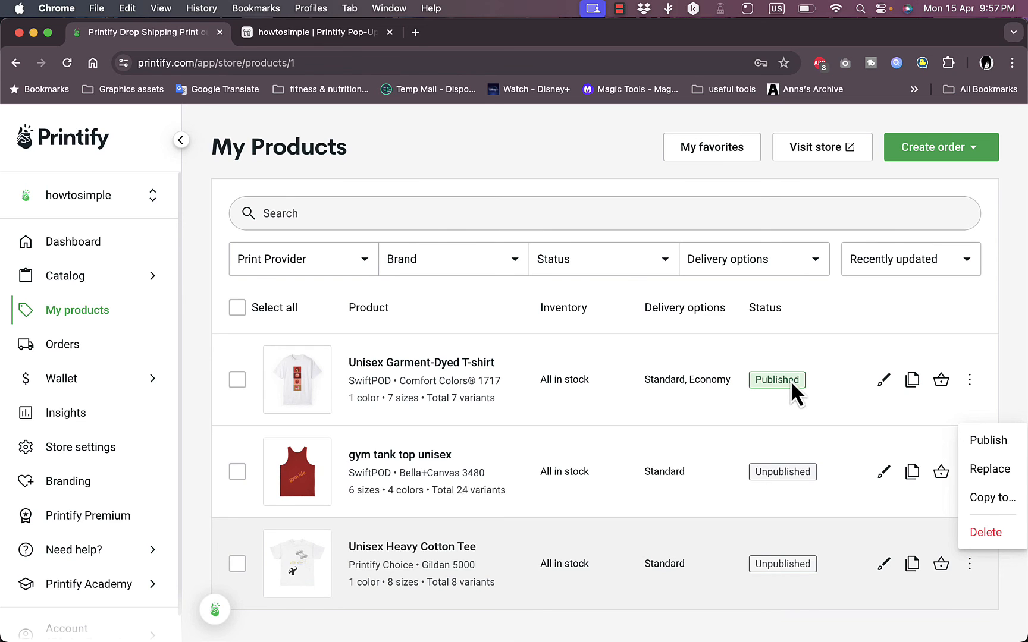
pyautogui.click(764, 406)
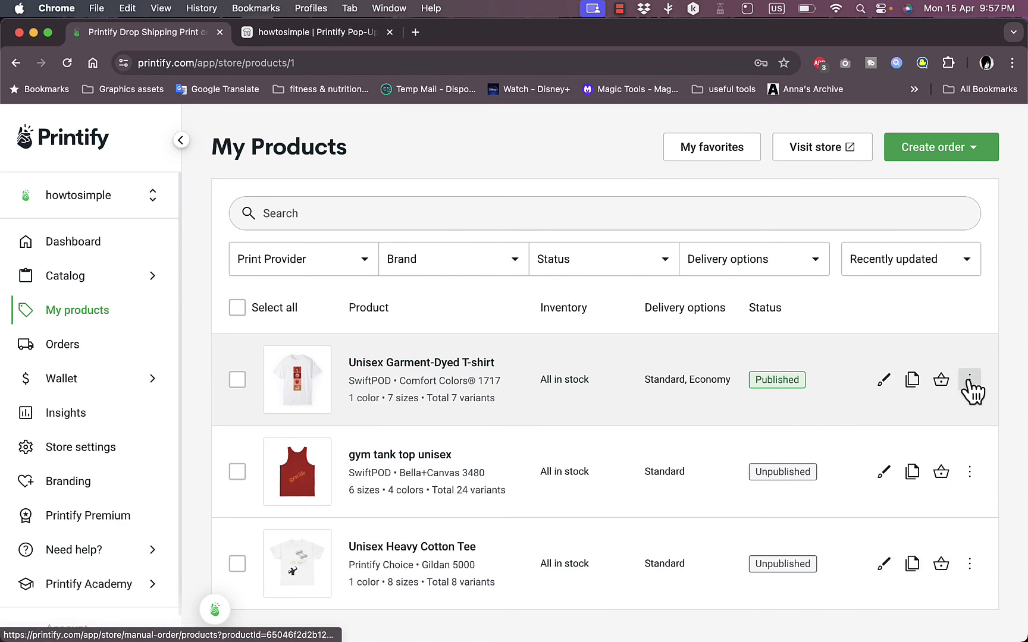
# View the published Unisex Garment-Dyed T-shirt in the store, and check its listing on the refreshed howtosimple storefront before returning to the product list
pyautogui.click(970, 380)
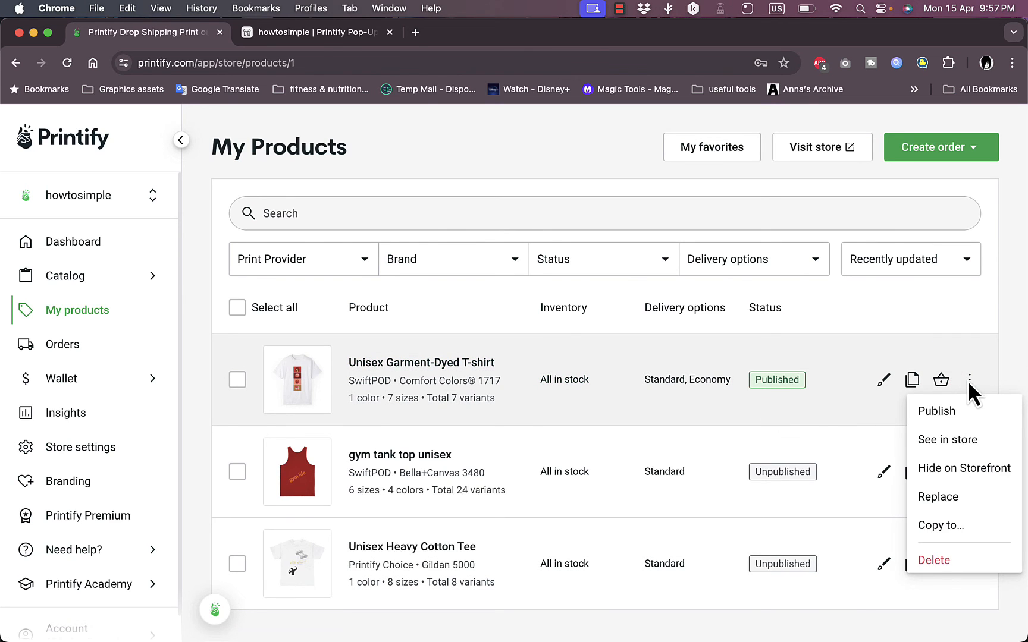
pyautogui.click(951, 440)
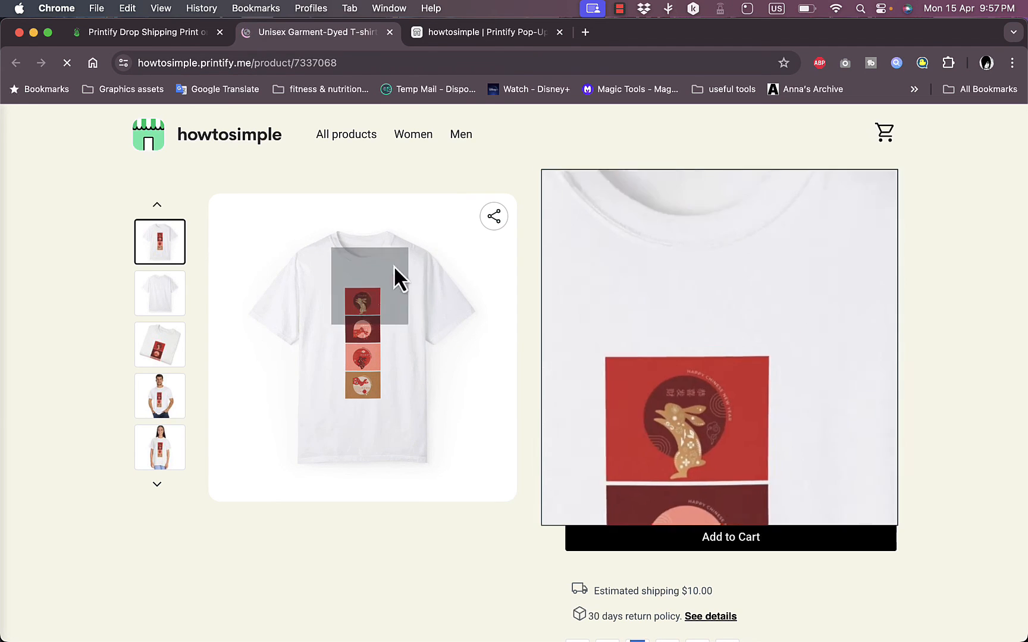
pyautogui.click(467, 36)
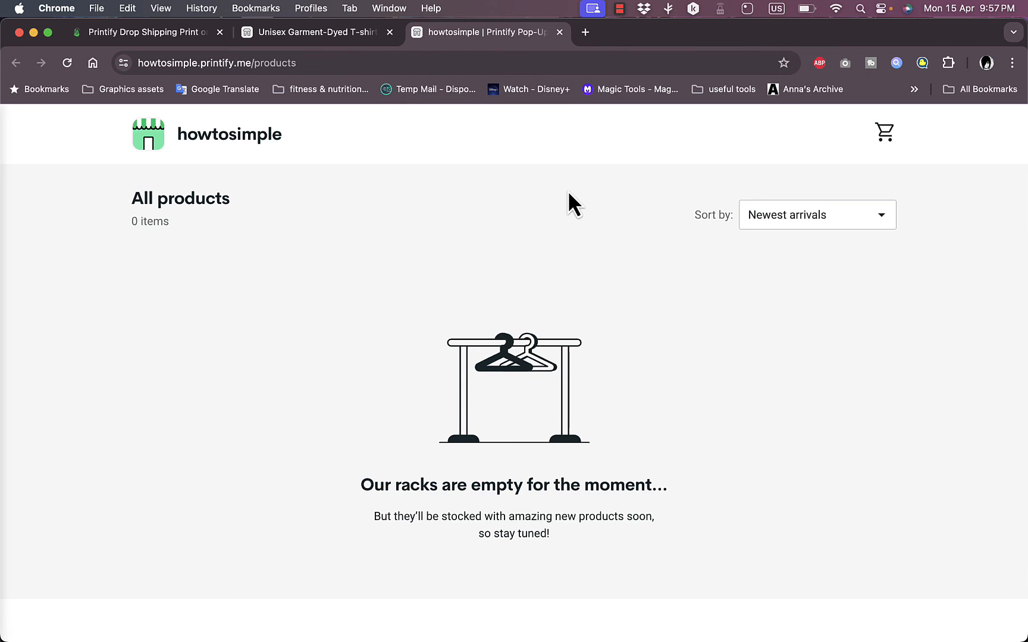
pyautogui.click(68, 64)
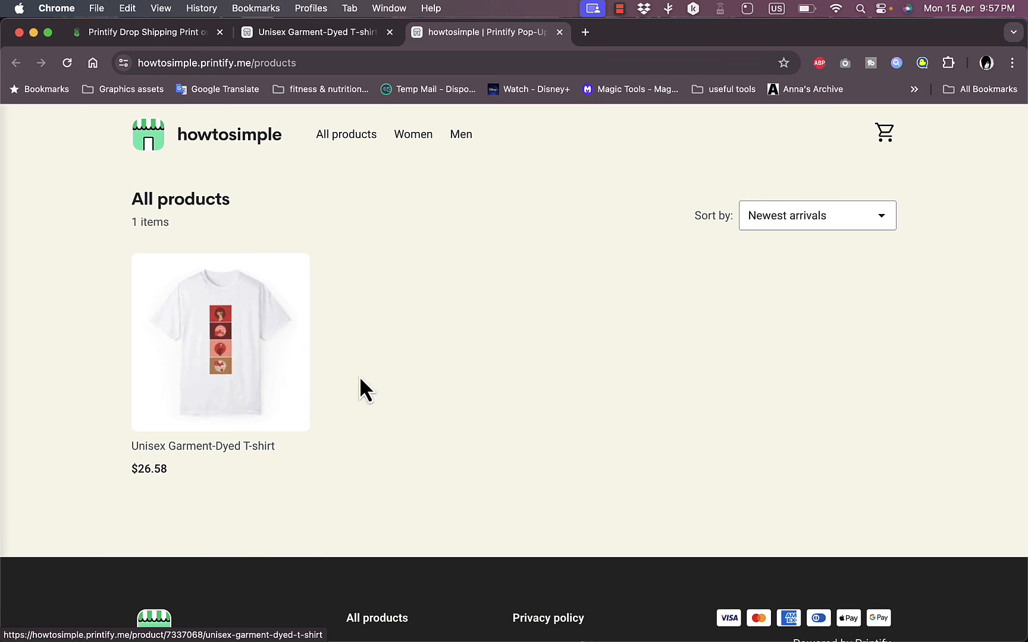
pyautogui.click(166, 34)
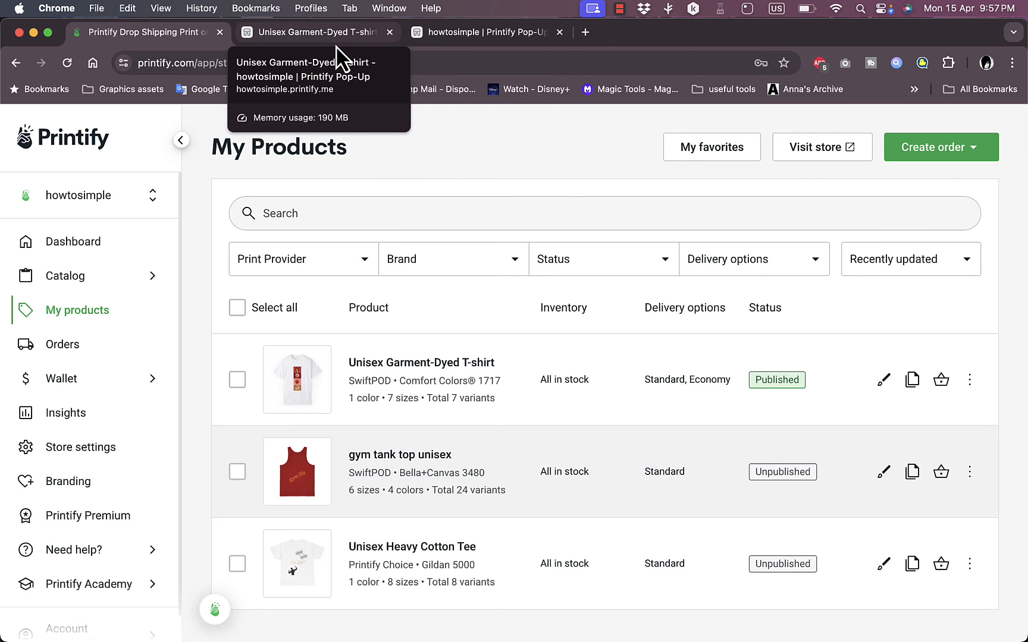
pyautogui.click(493, 31)
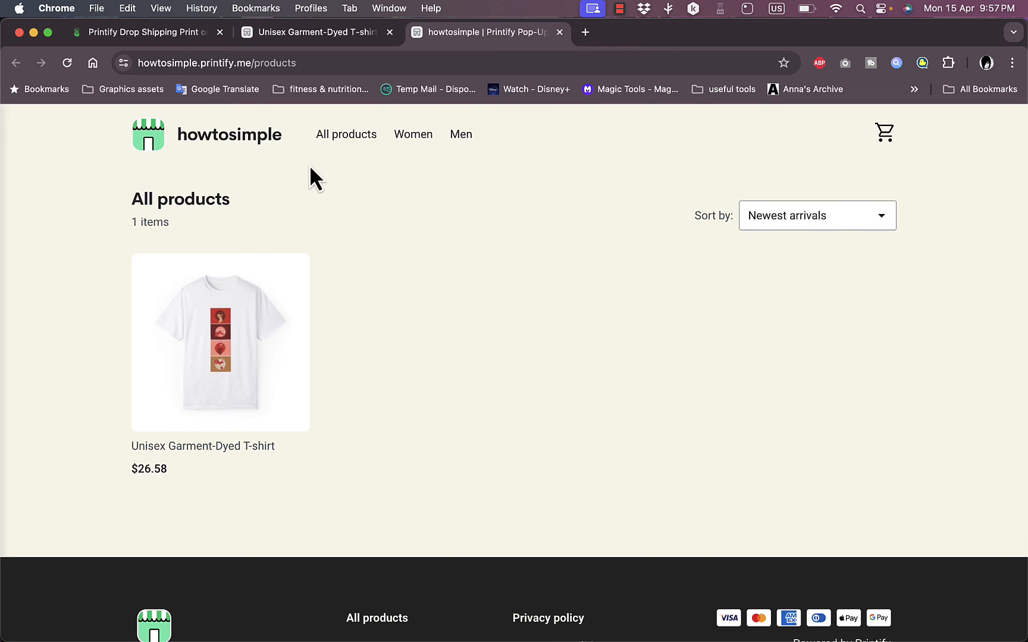
pyautogui.click(167, 34)
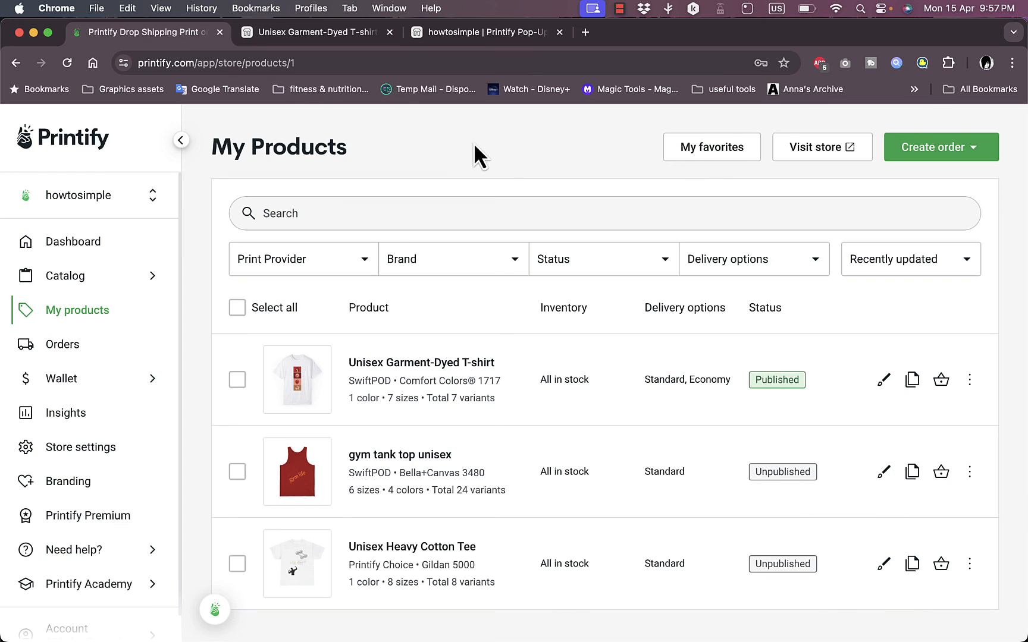